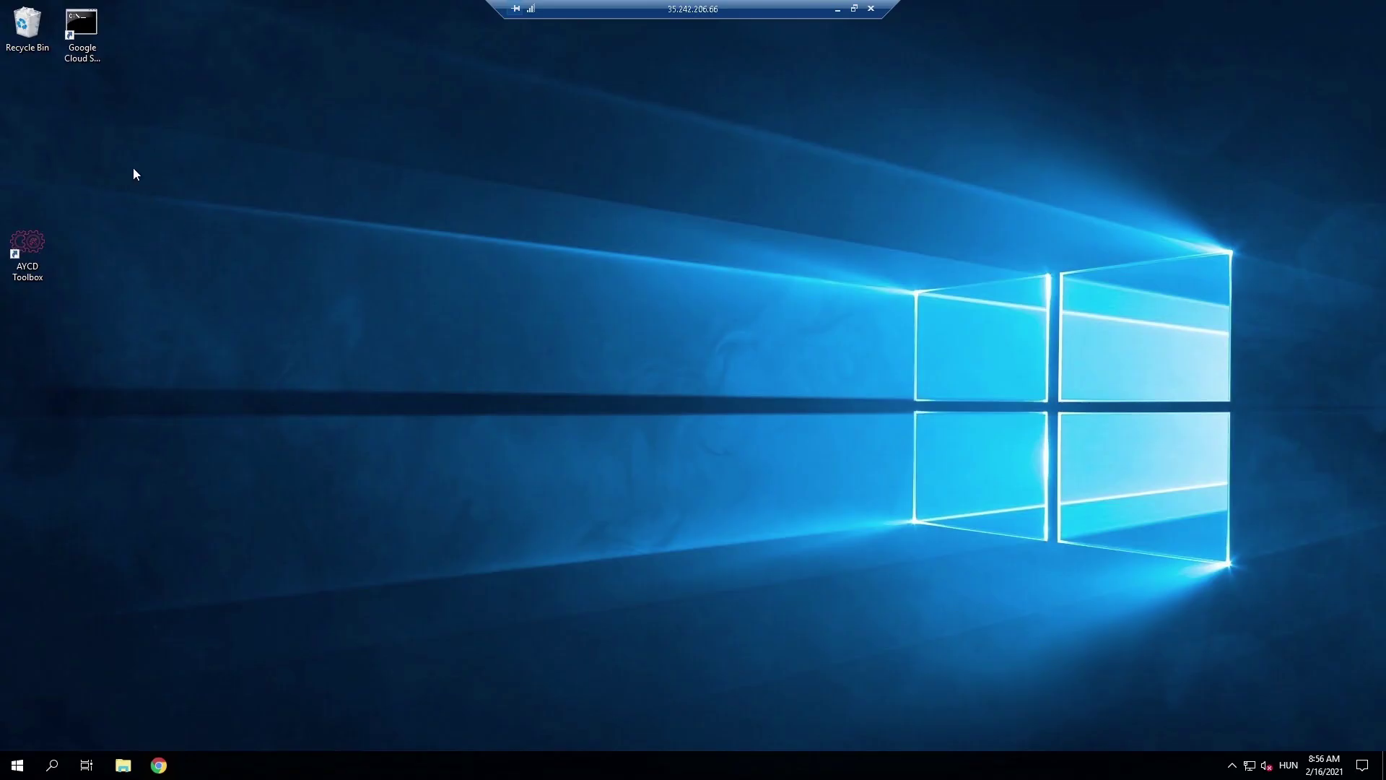
# Step: Select the AYCD Toolbox shortcut on the Windows desktop
pyautogui.moveTo(154, 151); pyautogui.dragTo(2, 411)
# Step: Launch AYCD Toolbox and start OneClick from the Desktop Apps tiles
pyautogui.press('Return')
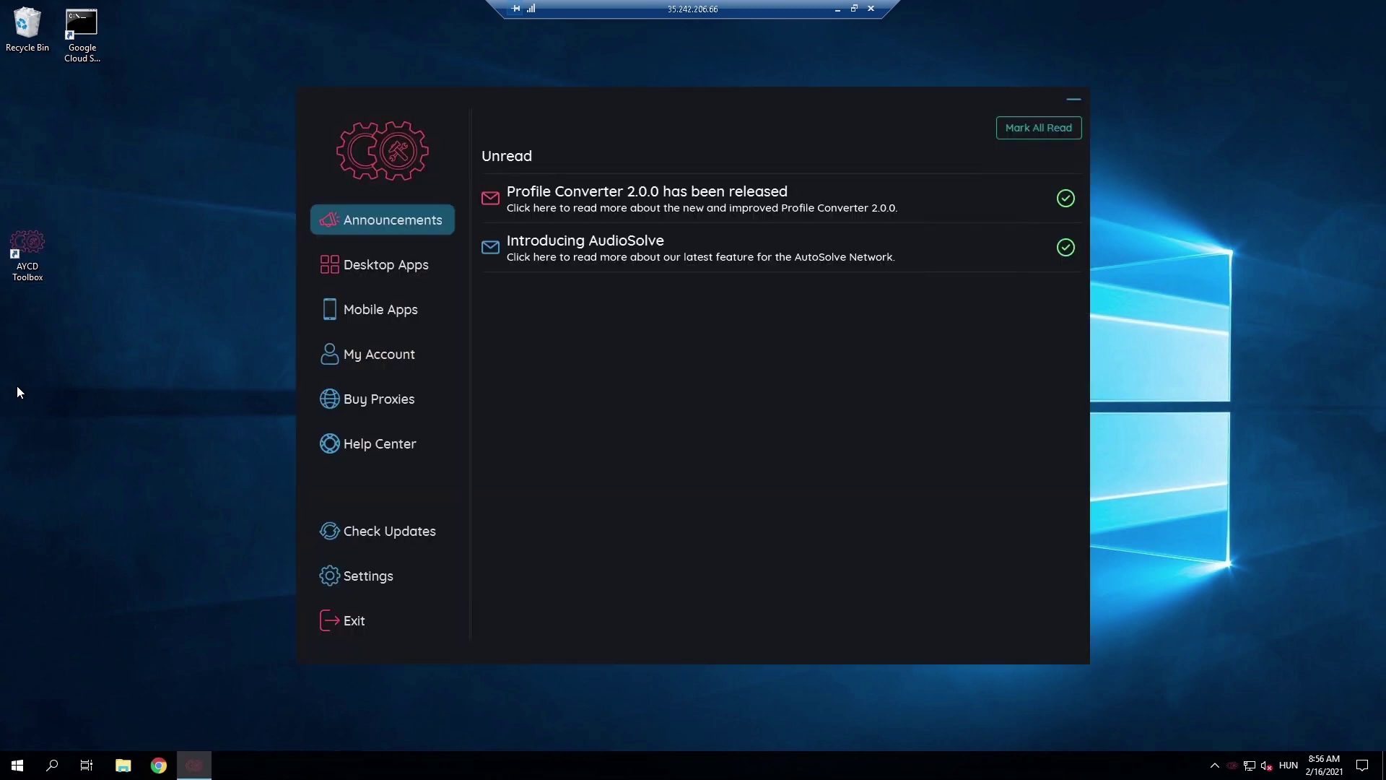
pyautogui.click(415, 266)
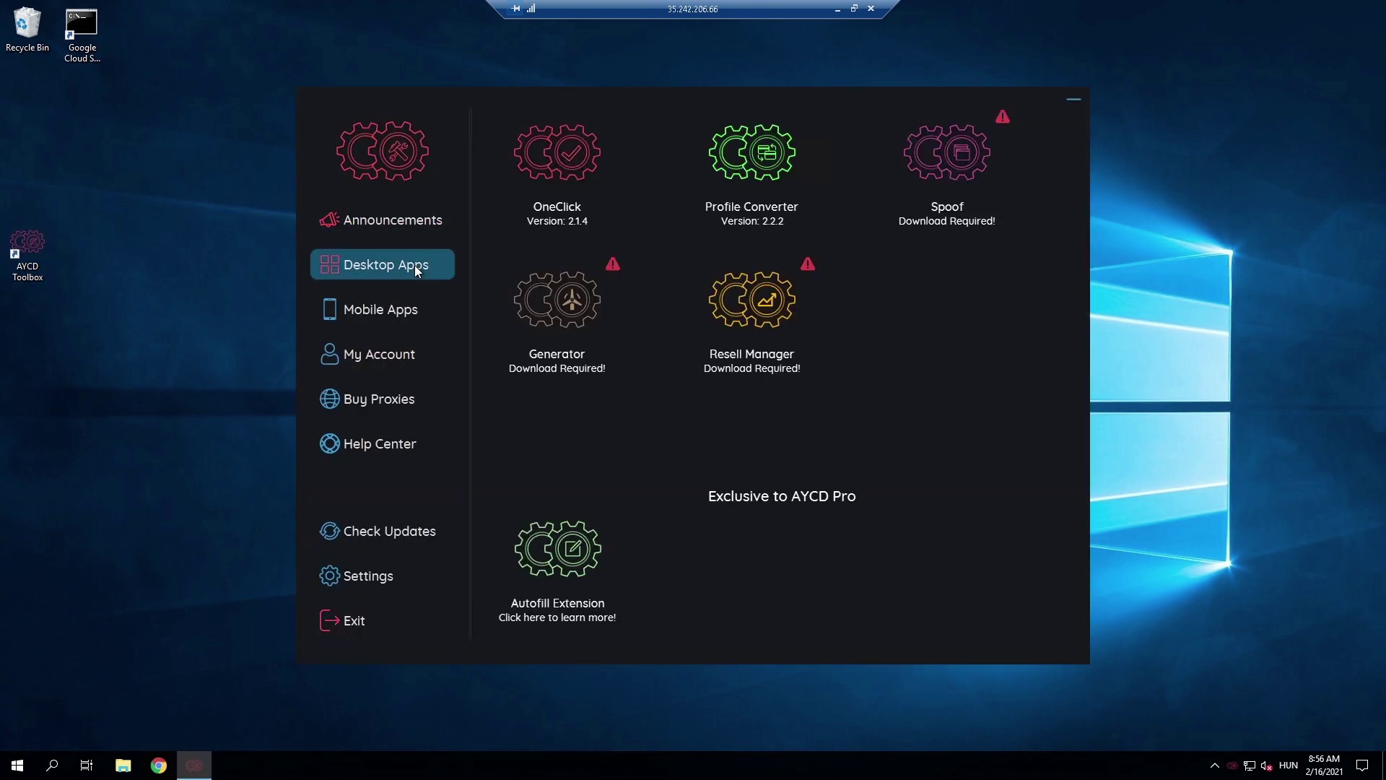
pyautogui.click(406, 223)
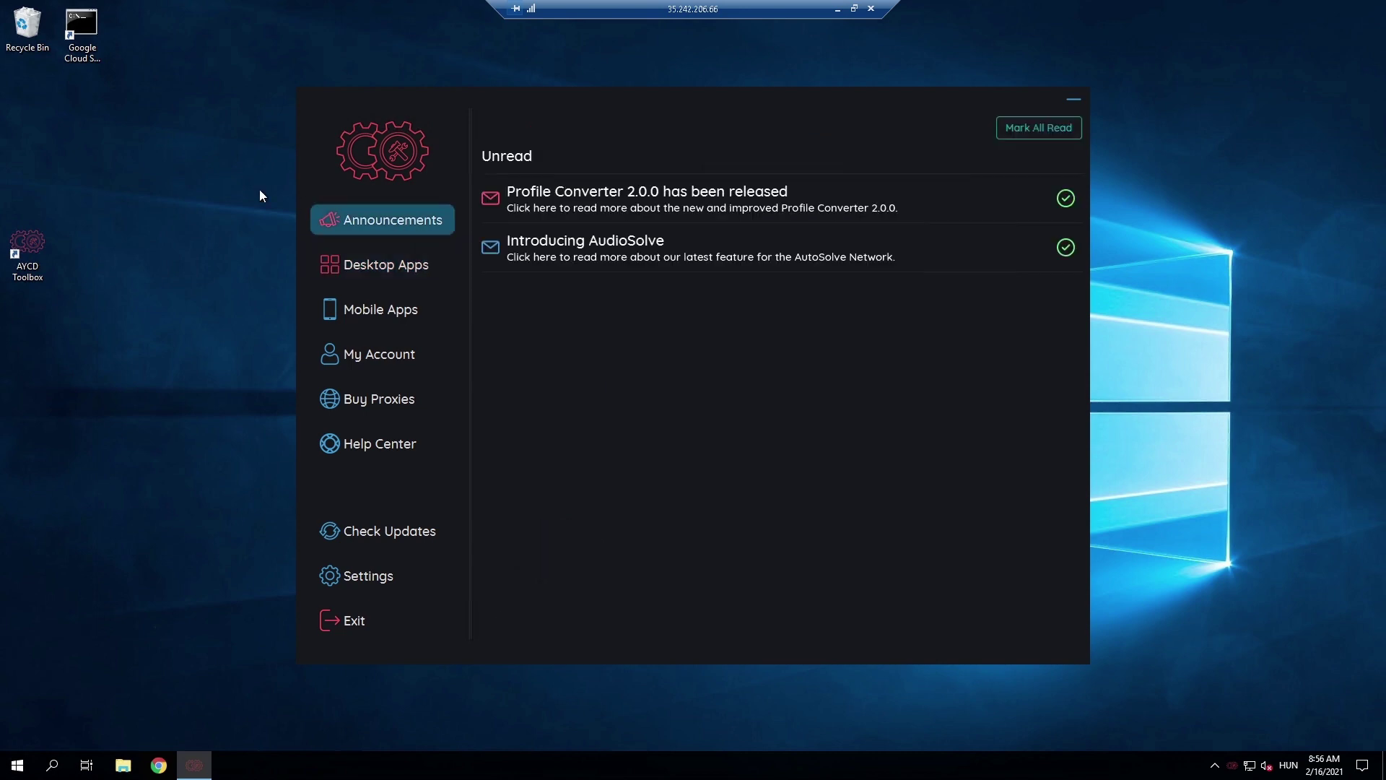
pyautogui.click(373, 279)
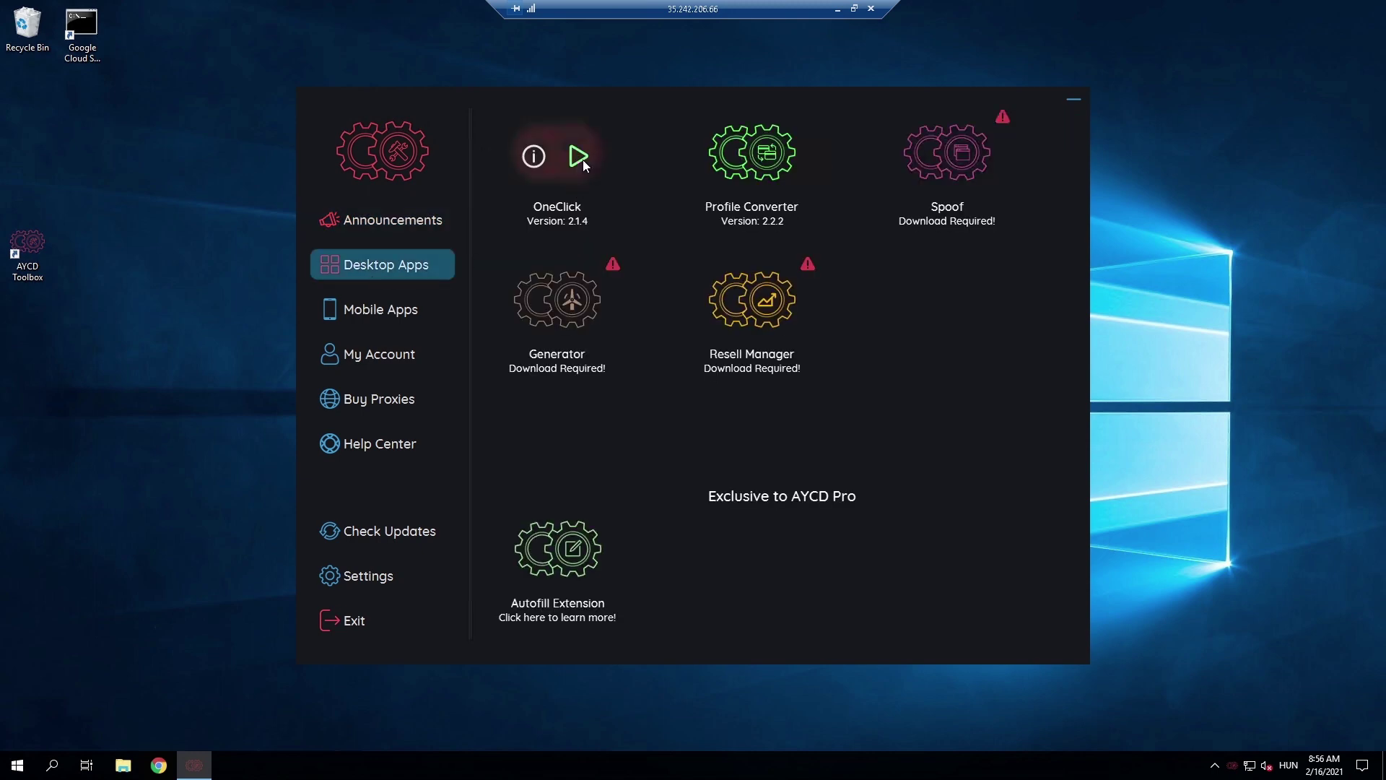
pyautogui.click(572, 157)
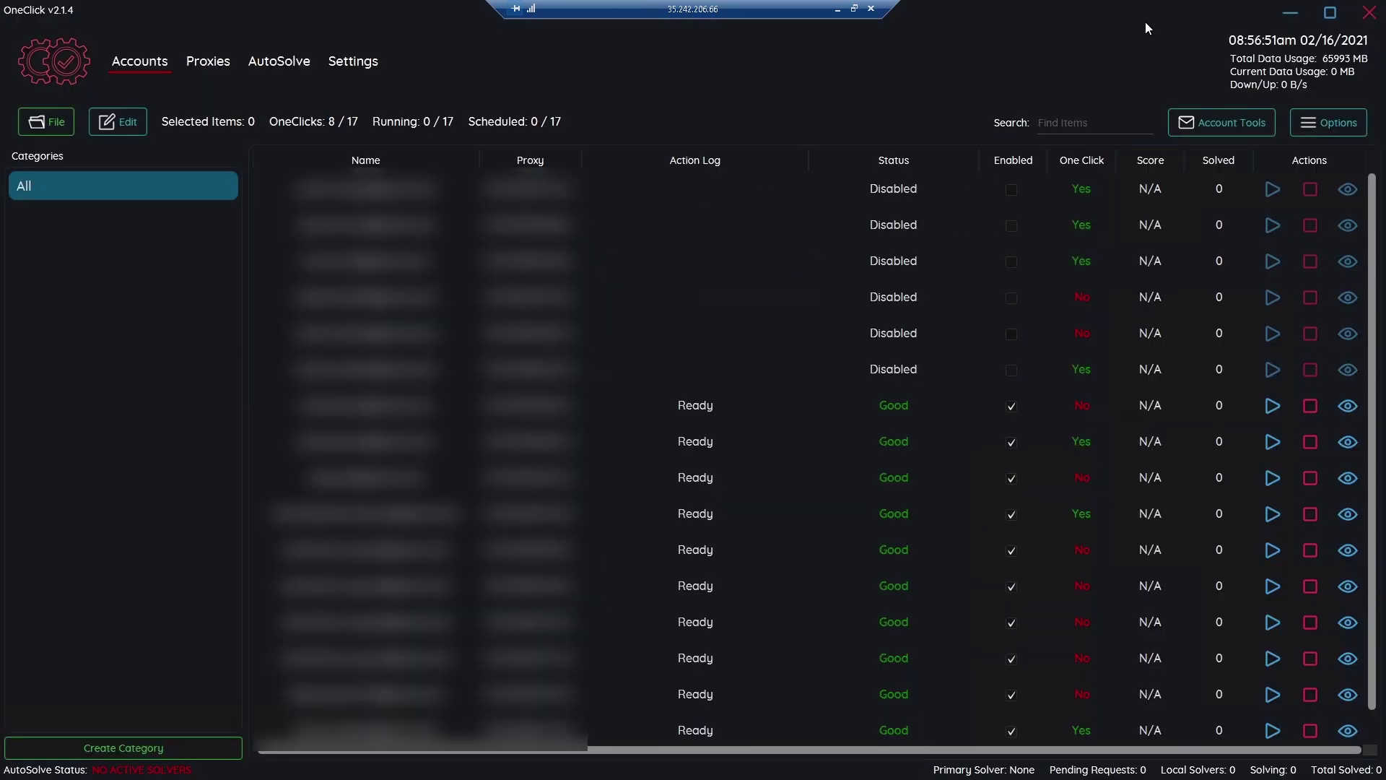
# Step: Go to OneClick's Settings, then its AutoSolve page with no active solvers
pyautogui.click(352, 66)
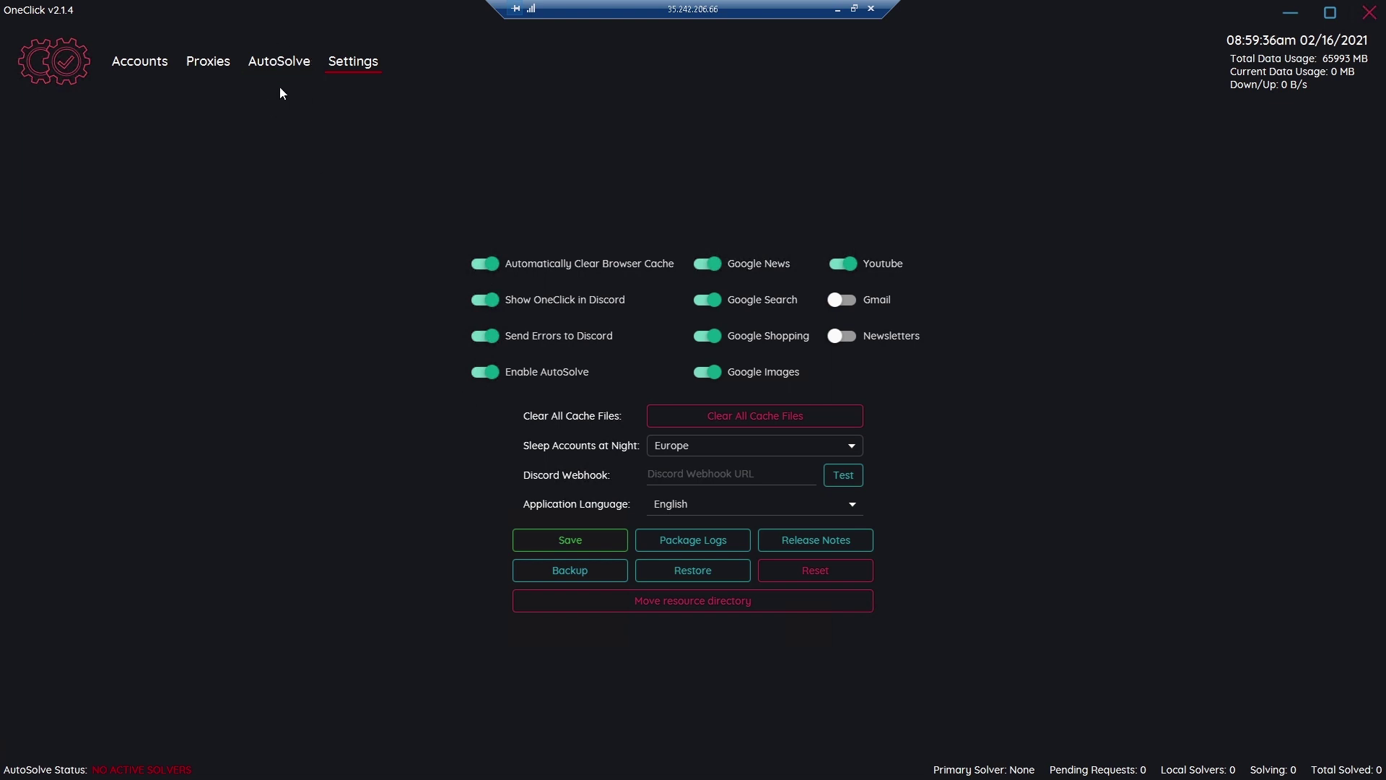
pyautogui.click(277, 66)
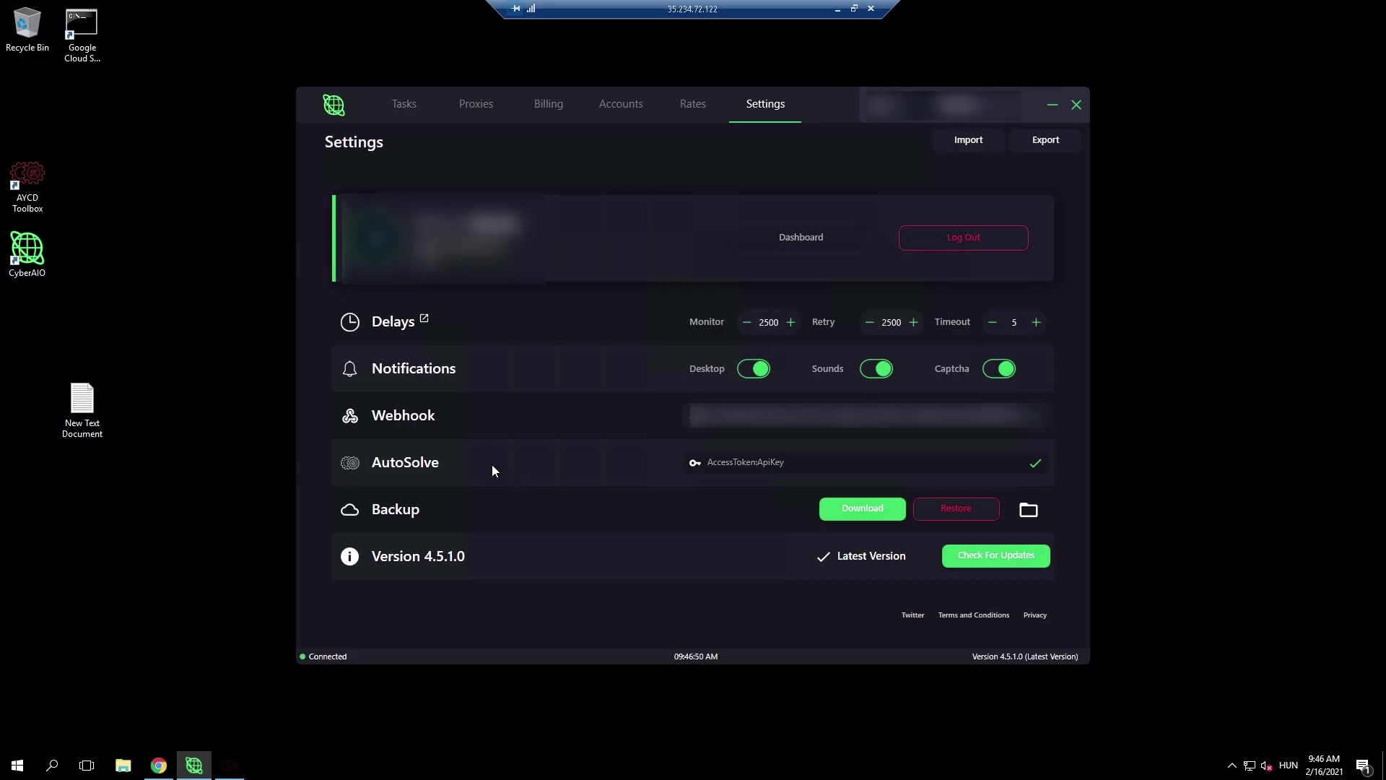
# Step: Copy OneClick's access token and paste it into CyberAIO's AutoSolve field
pyautogui.click(789, 464)
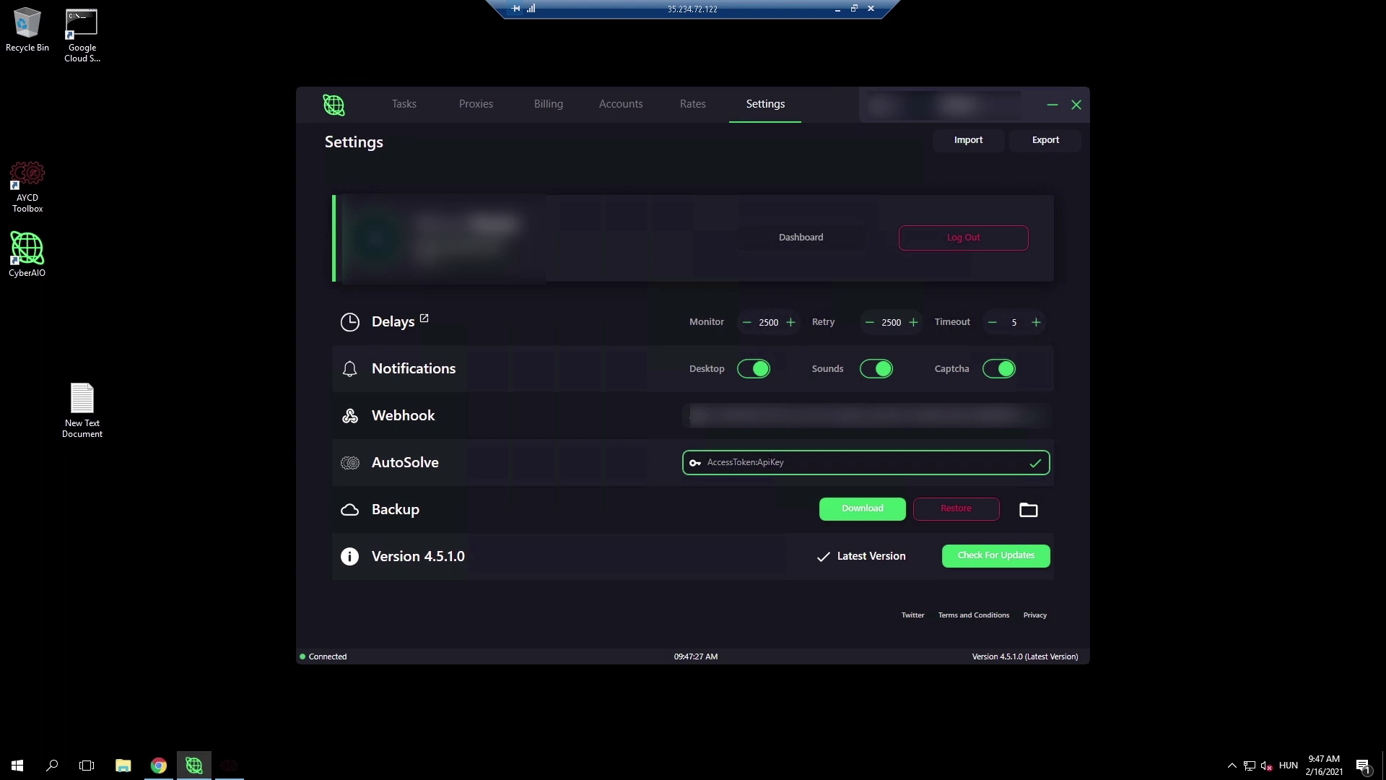
pyautogui.click(225, 767)
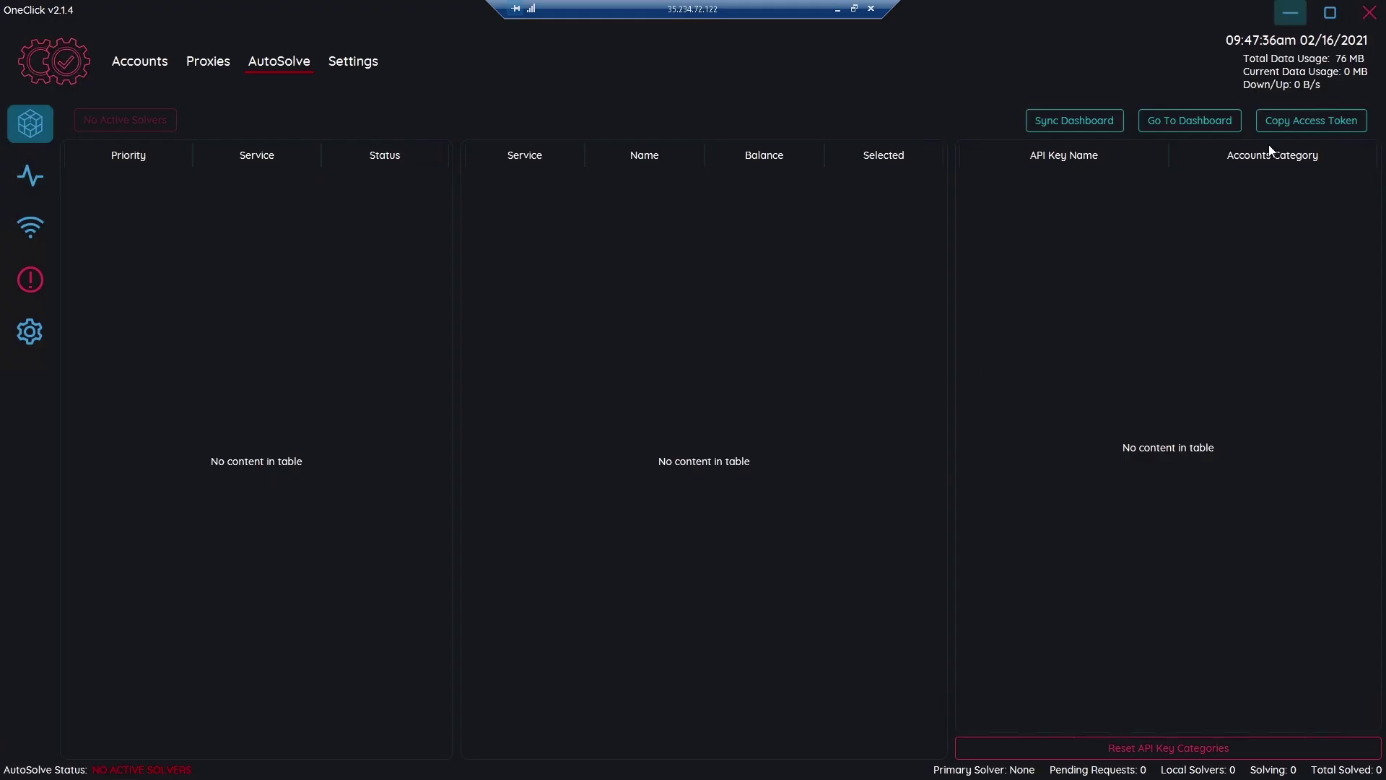
pyautogui.click(1298, 123)
pyautogui.click(1292, 14)
pyautogui.click(738, 460)
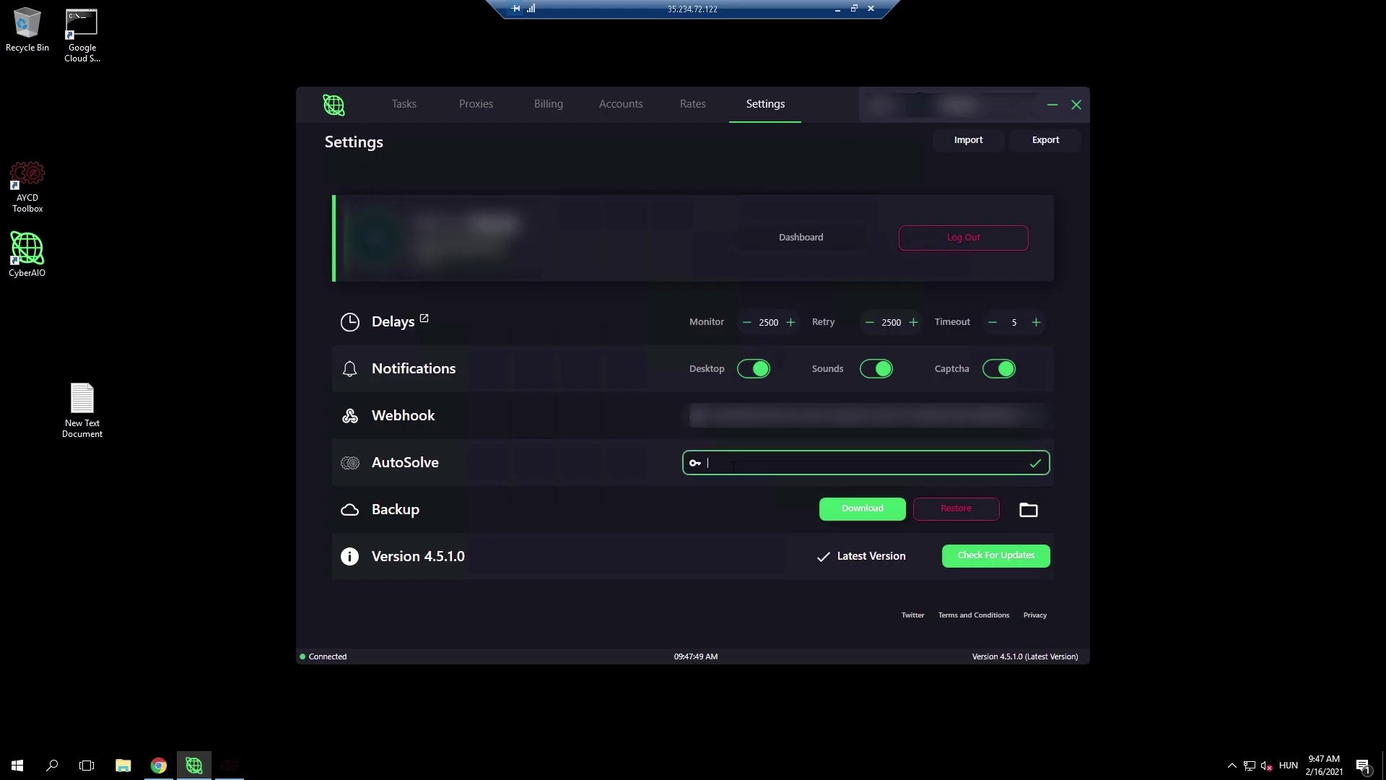
pyautogui.hotkey('ctrl', 'v')
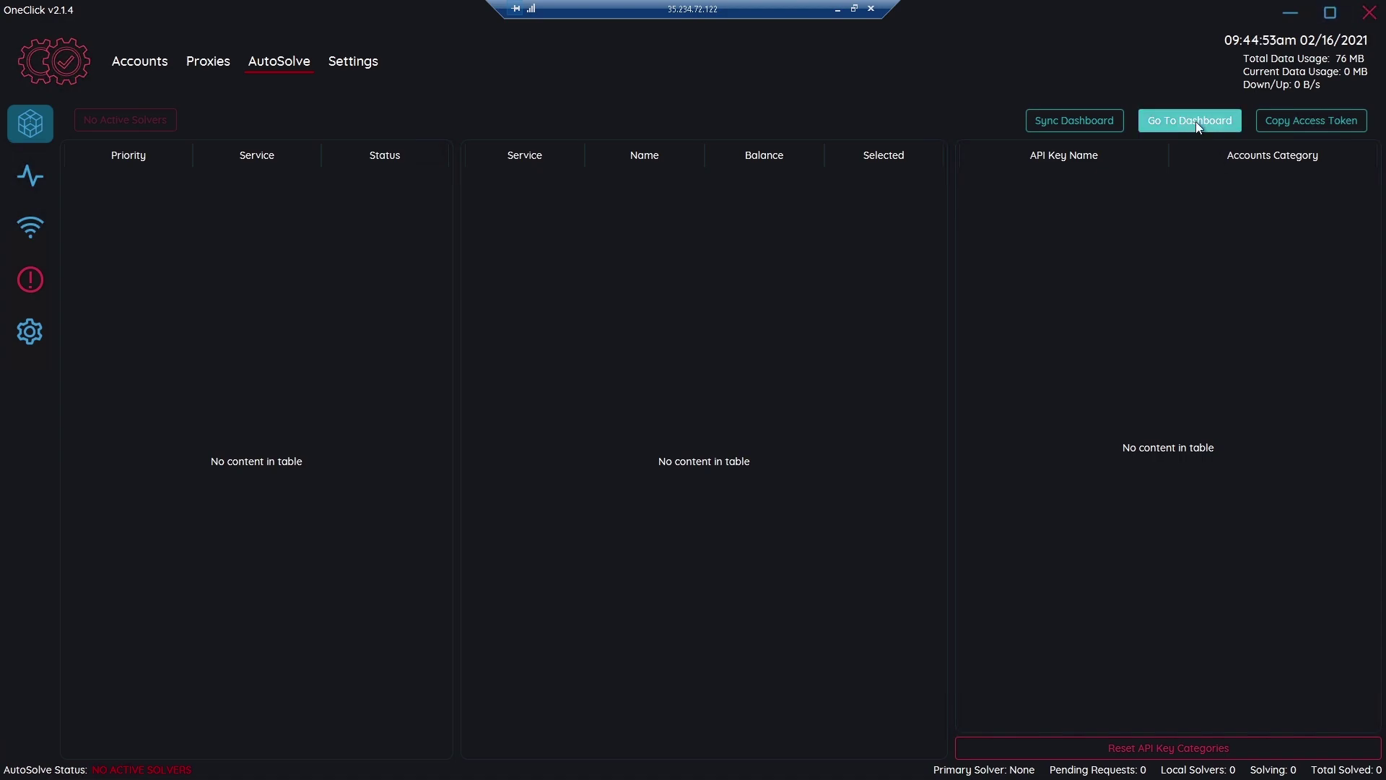
pyautogui.click(1196, 121)
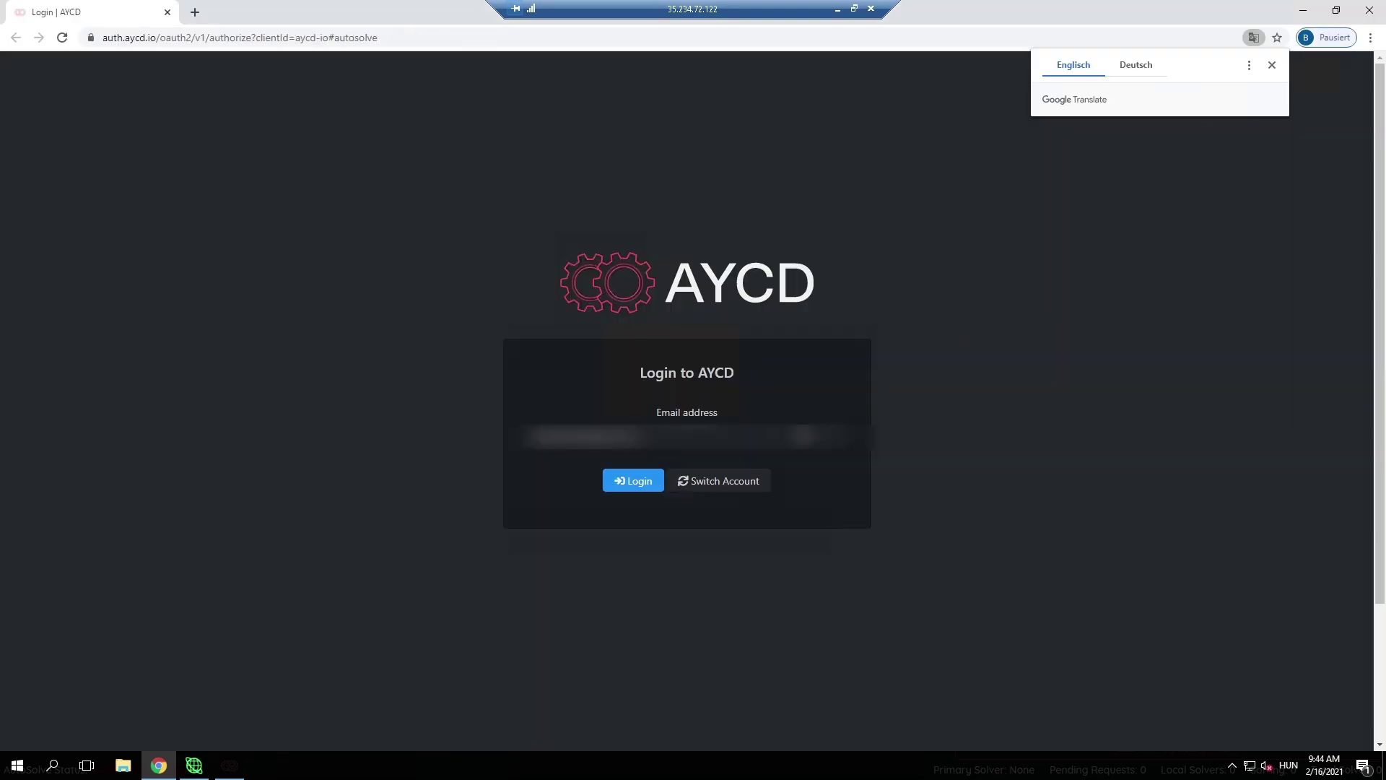
# Step: Log in to the AYCD Dashboard and find the empty AutoSolve Bot API Keys list
pyautogui.click(639, 484)
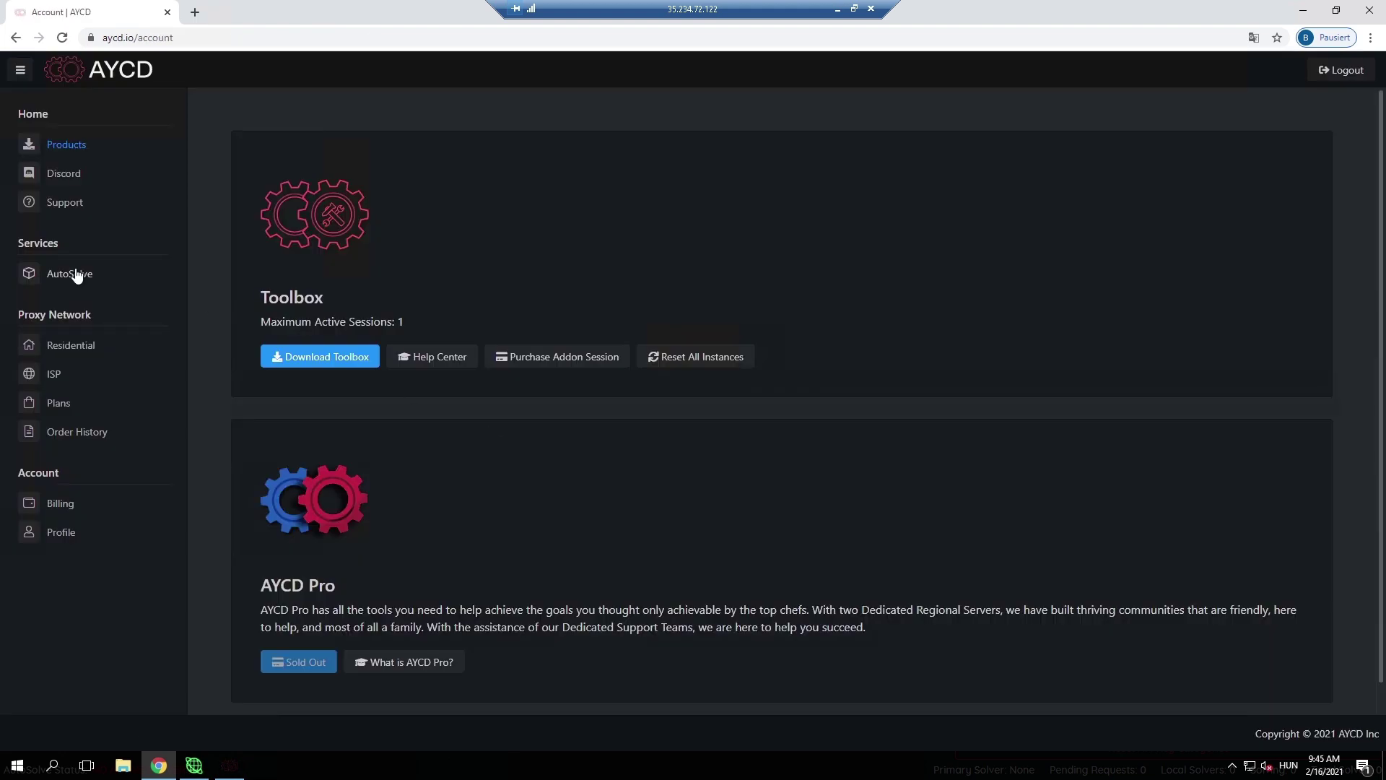
pyautogui.click(68, 273)
pyautogui.scroll(-2, 595, 183)
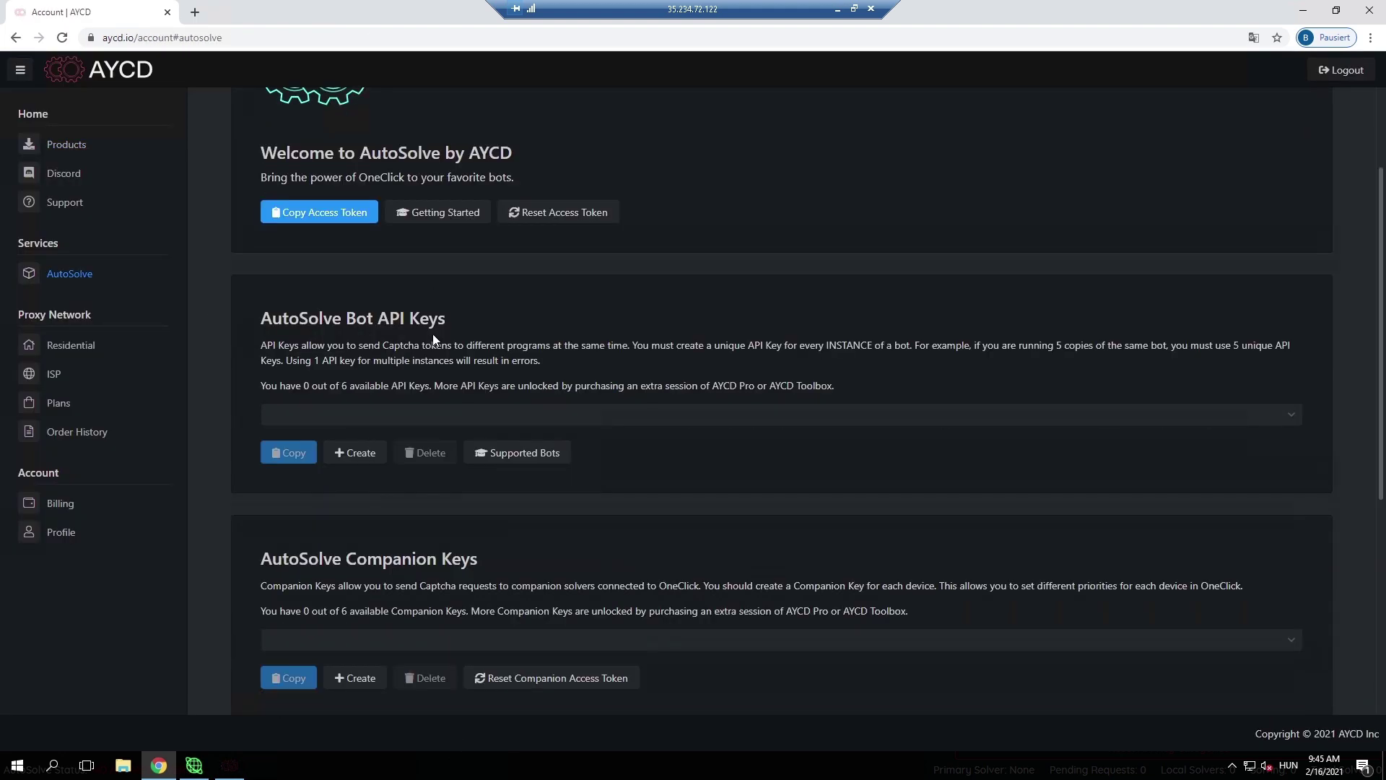
pyautogui.moveTo(467, 318); pyautogui.dragTo(262, 318)
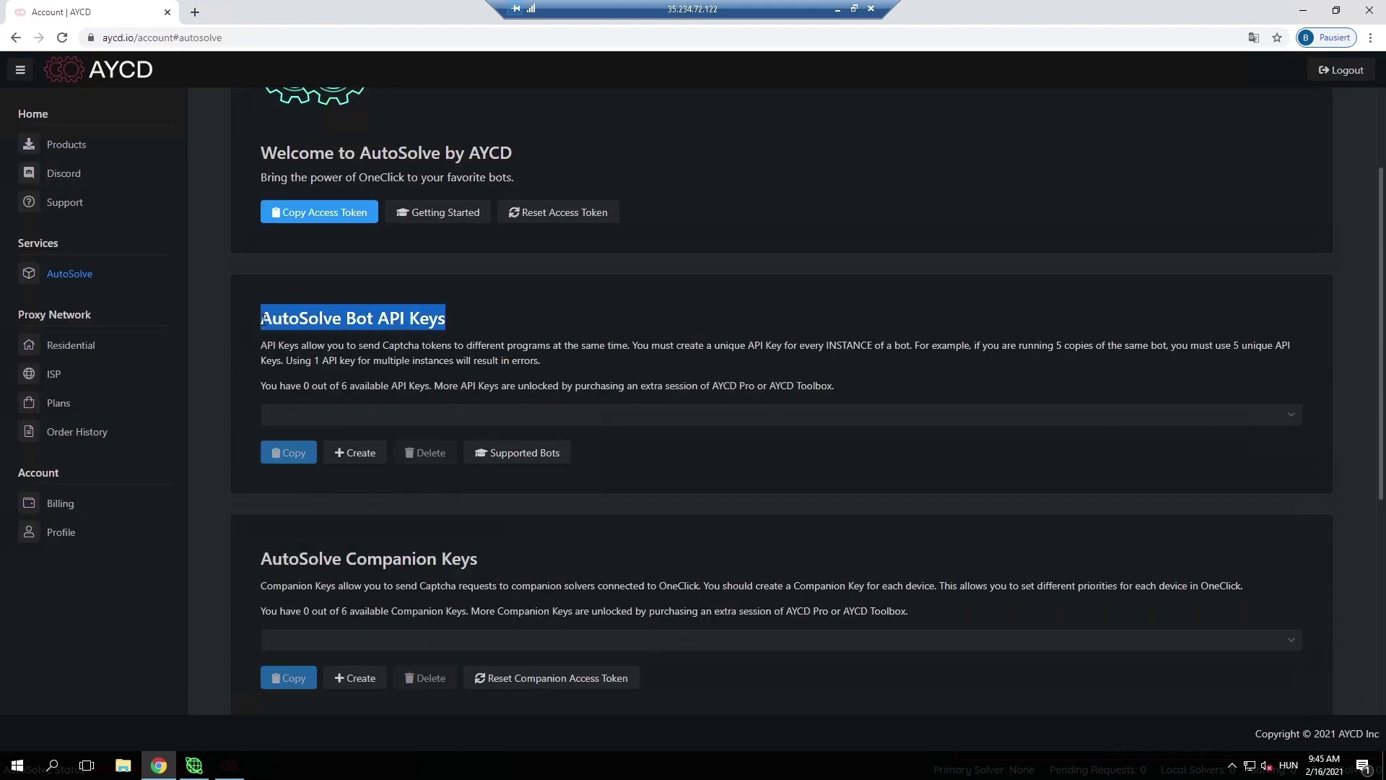
pyautogui.click(446, 321)
pyautogui.click(337, 417)
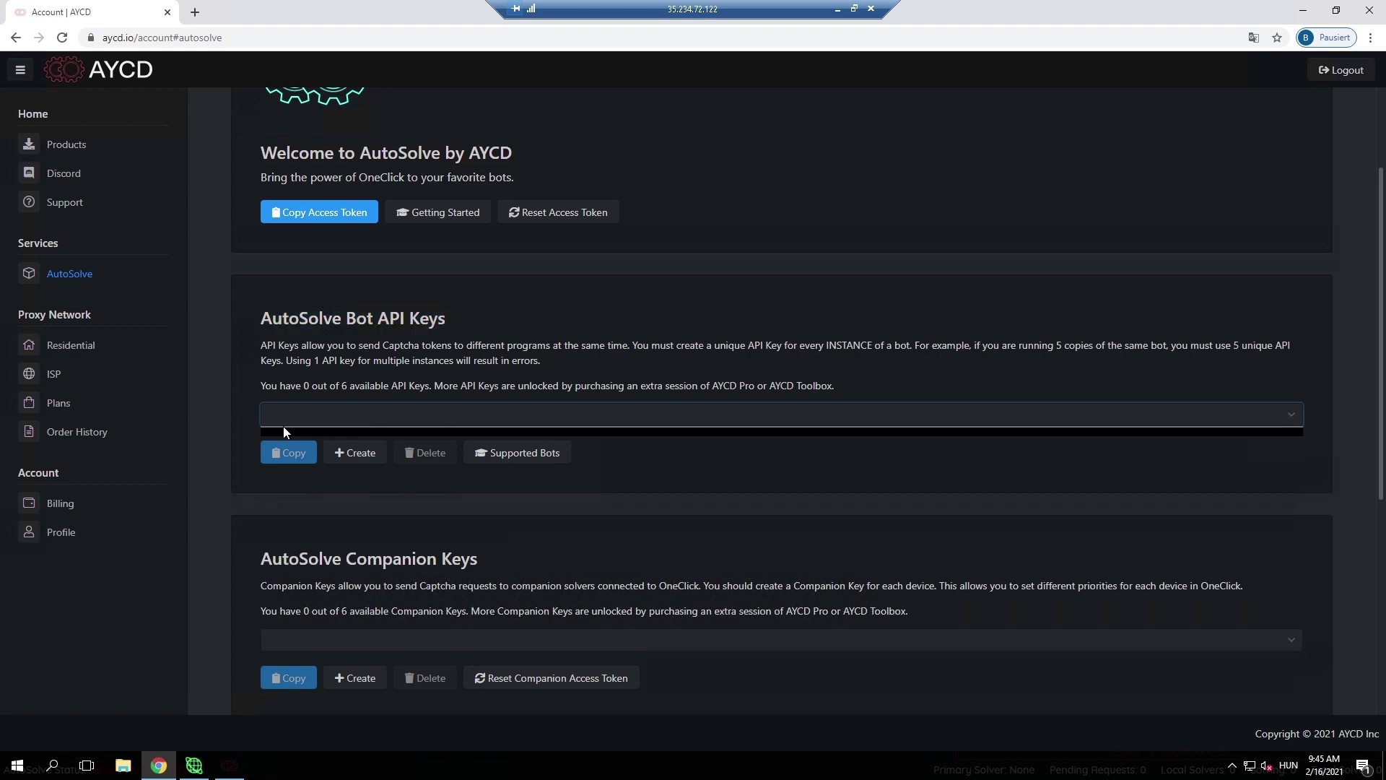
# Step: Create a bot API key named 'Cyber', save it and copy it
pyautogui.click(354, 454)
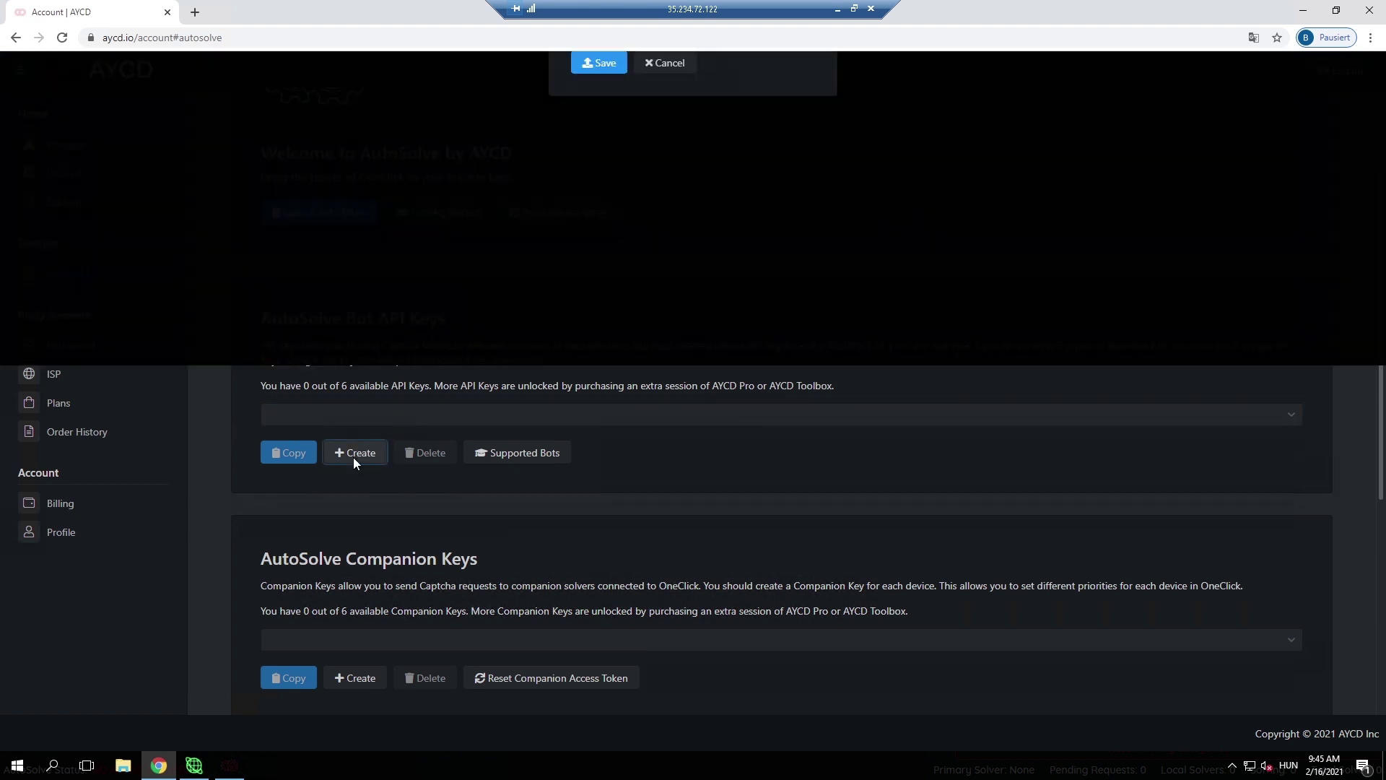
pyautogui.click(703, 417)
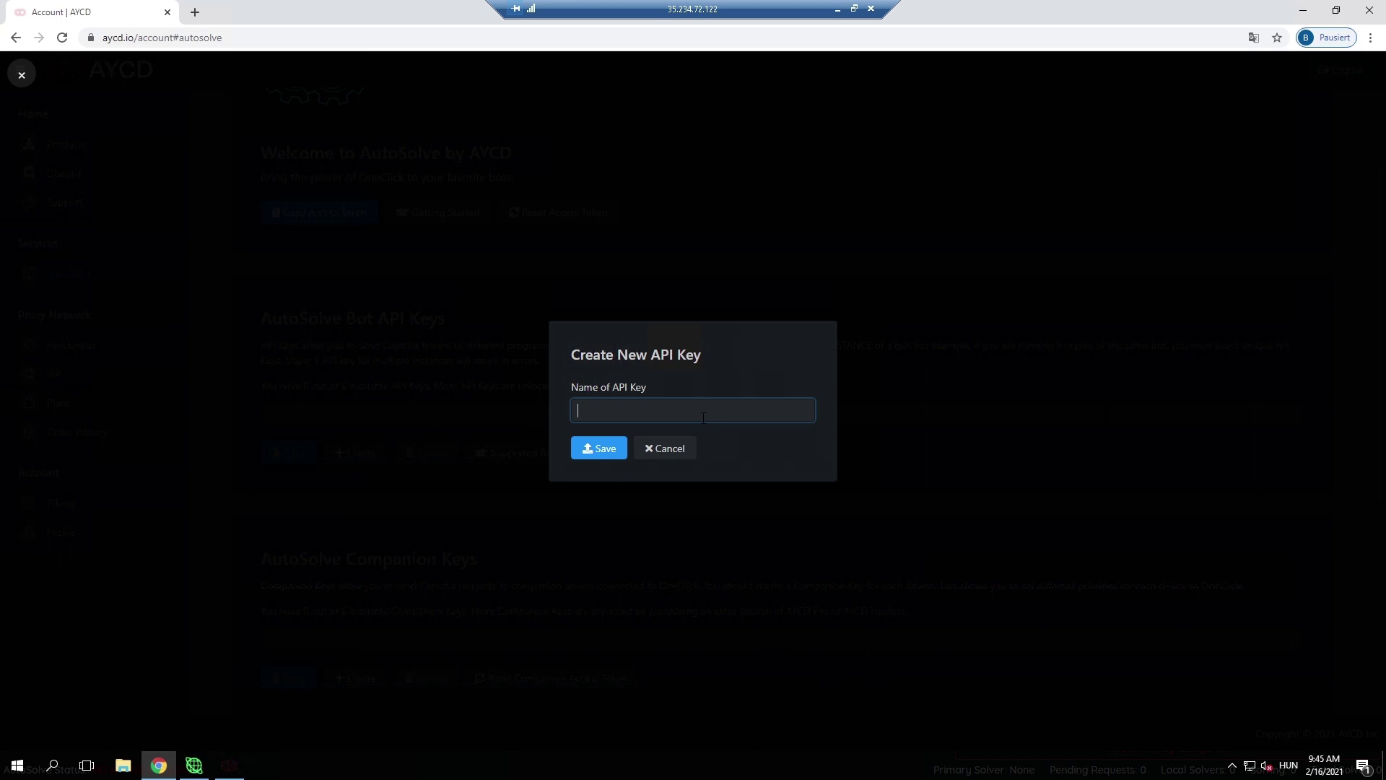
pyautogui.write('Cyber')
pyautogui.click(595, 450)
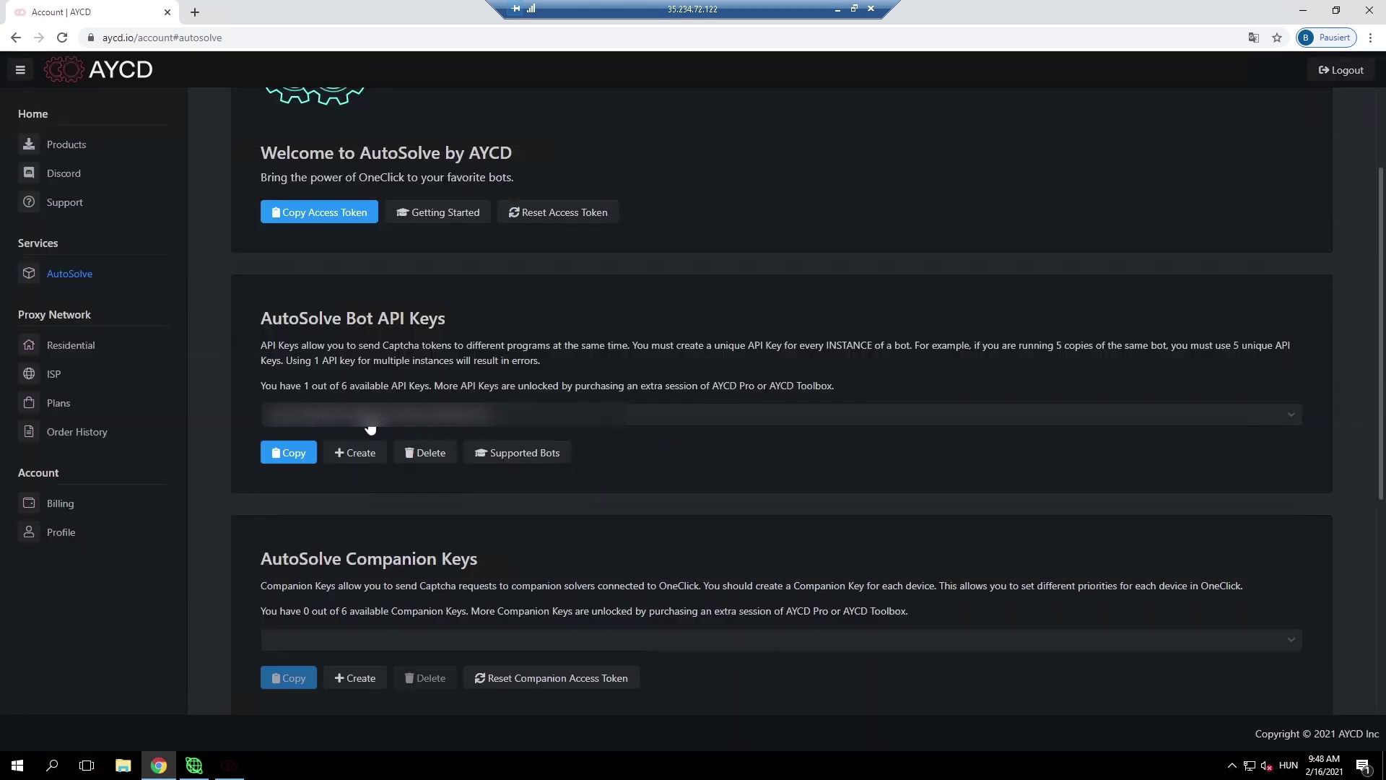
pyautogui.click(281, 453)
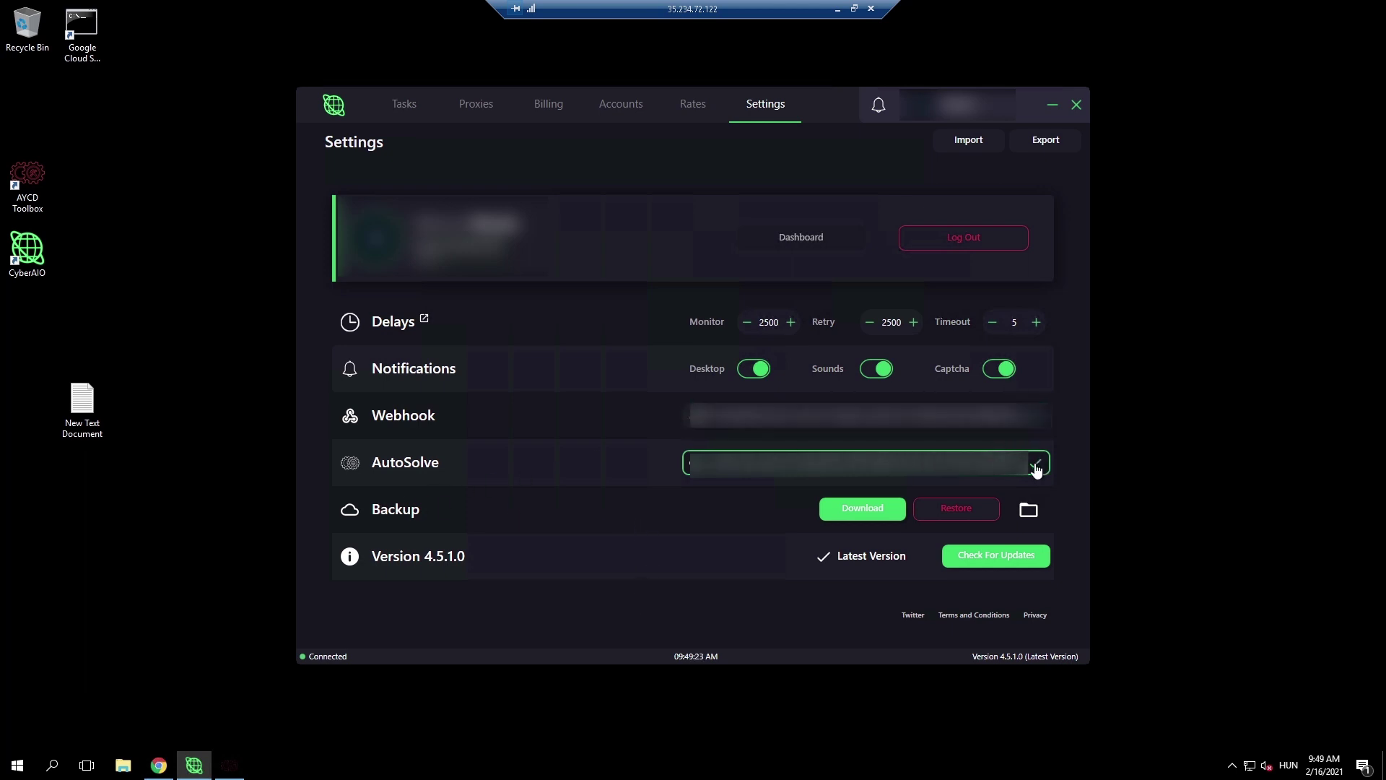
# Step: Confirm CyberAIO's AutoSolve key, sync OneClick with the dashboard, then minimize OneClick
pyautogui.click(1037, 466)
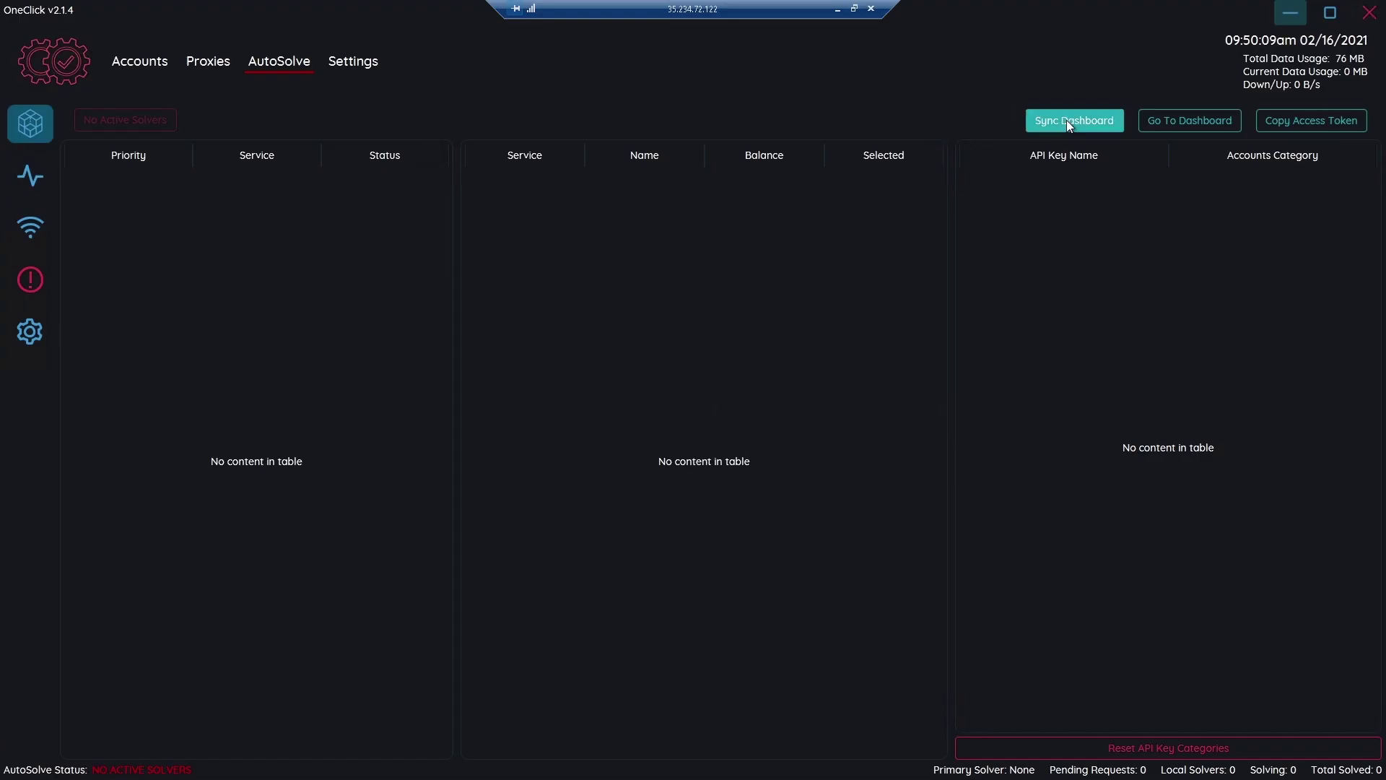
pyautogui.click(1067, 120)
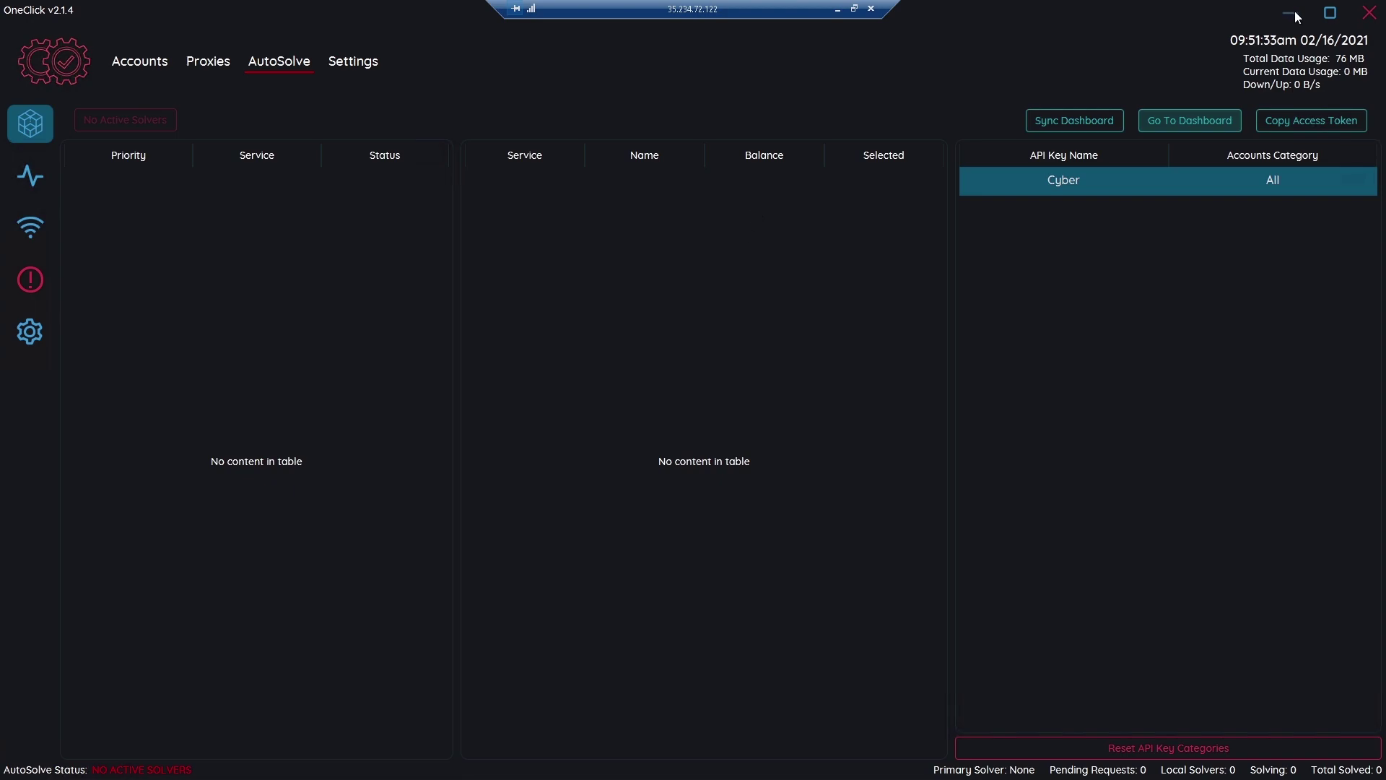
pyautogui.click(1294, 10)
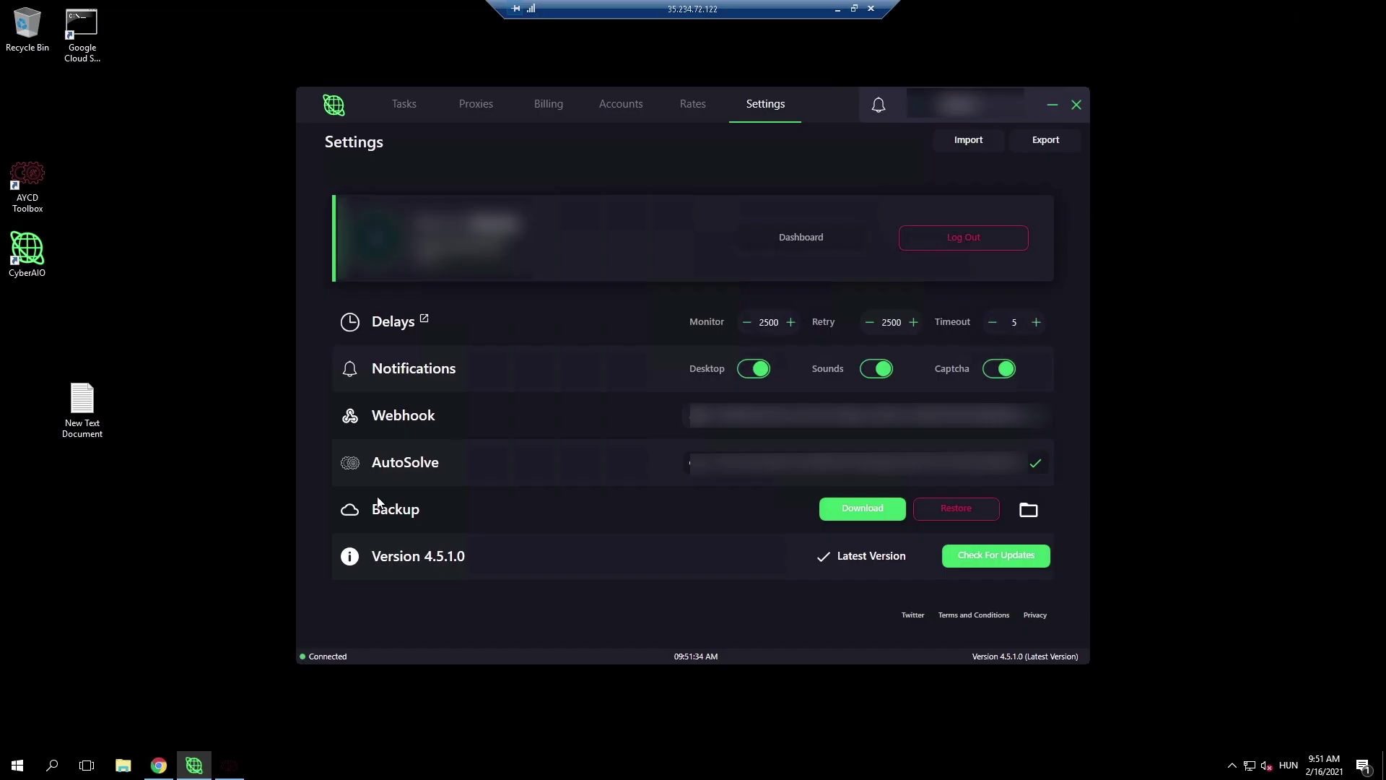
pyautogui.click(160, 770)
# Step: Scroll to the empty Third Party Solver API Keys section on the dashboard
pyautogui.scroll(-5, 708, 235)
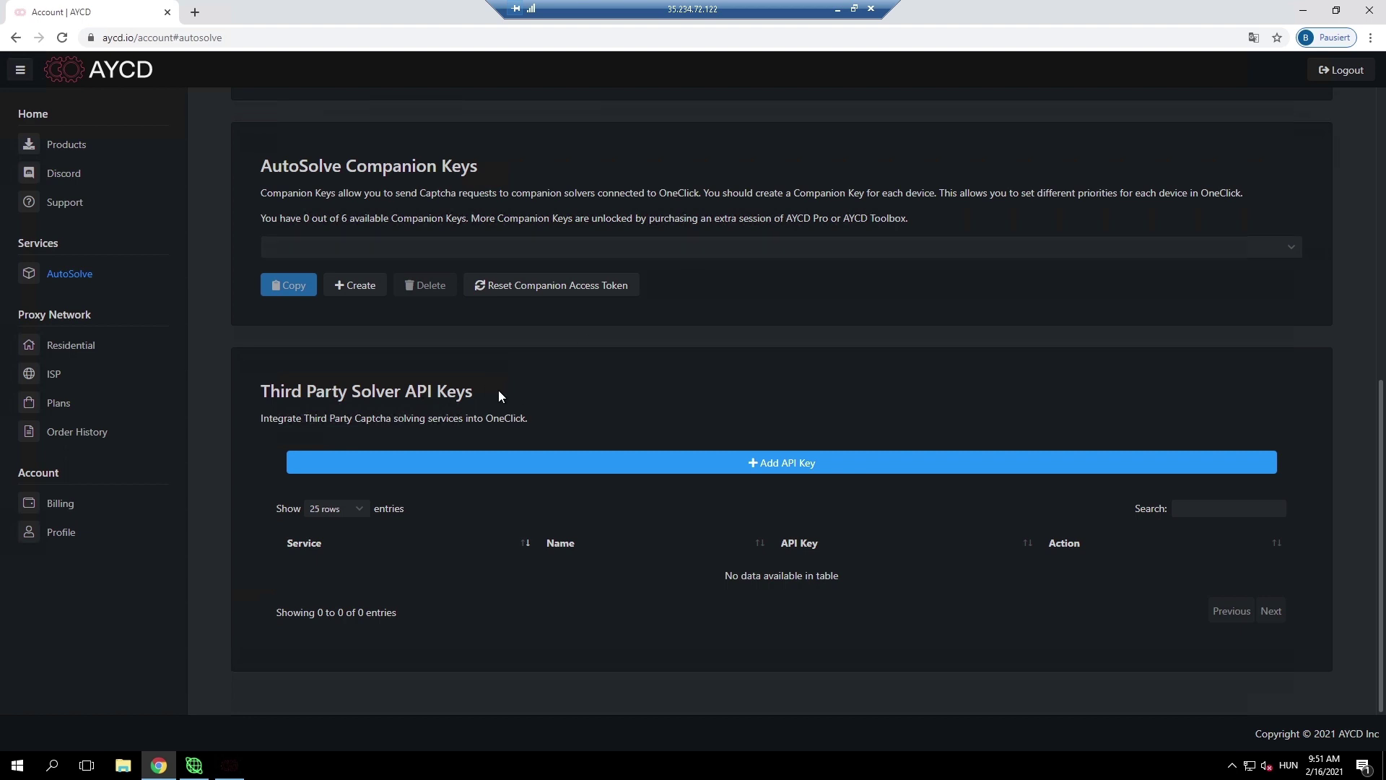
pyautogui.moveTo(472, 390); pyautogui.dragTo(210, 403)
pyautogui.click(210, 403)
pyautogui.moveTo(722, 575); pyautogui.dragTo(899, 583)
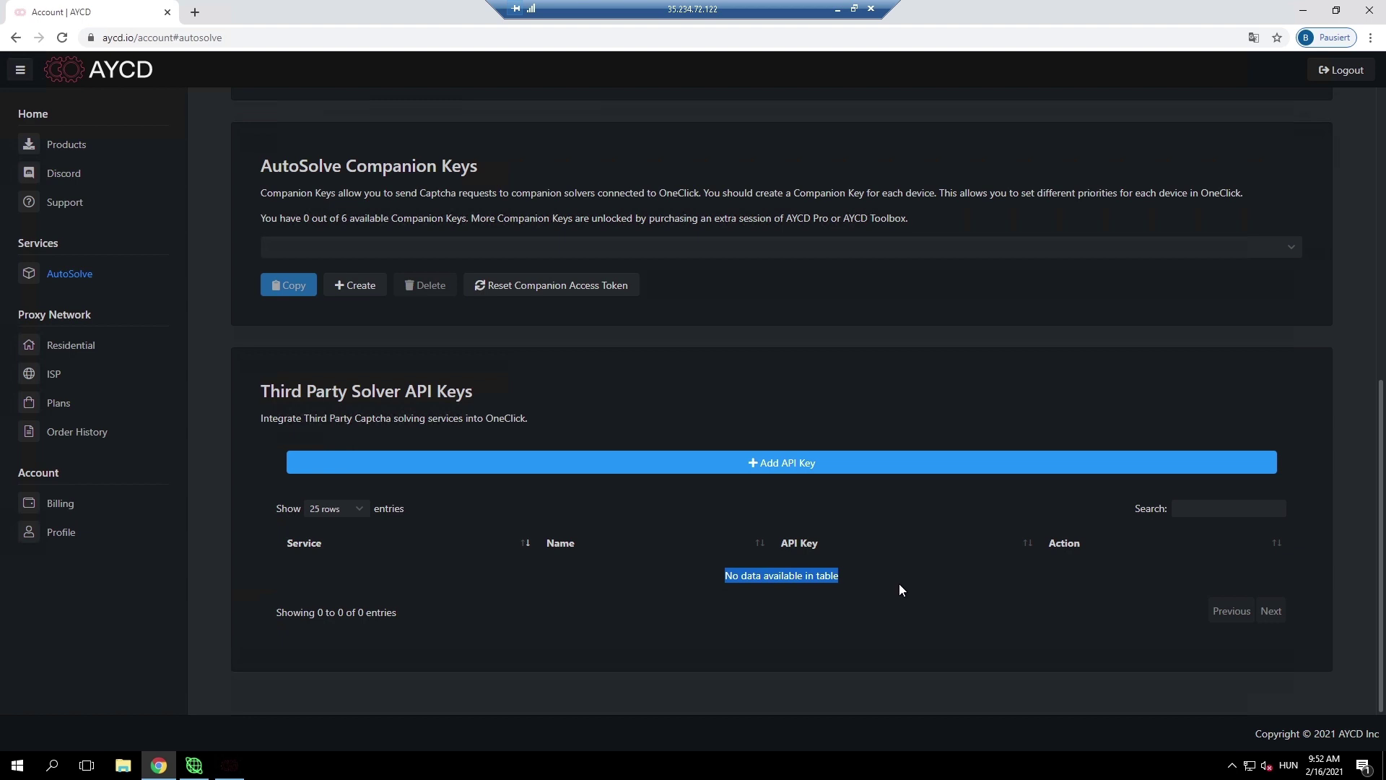
pyautogui.click(899, 584)
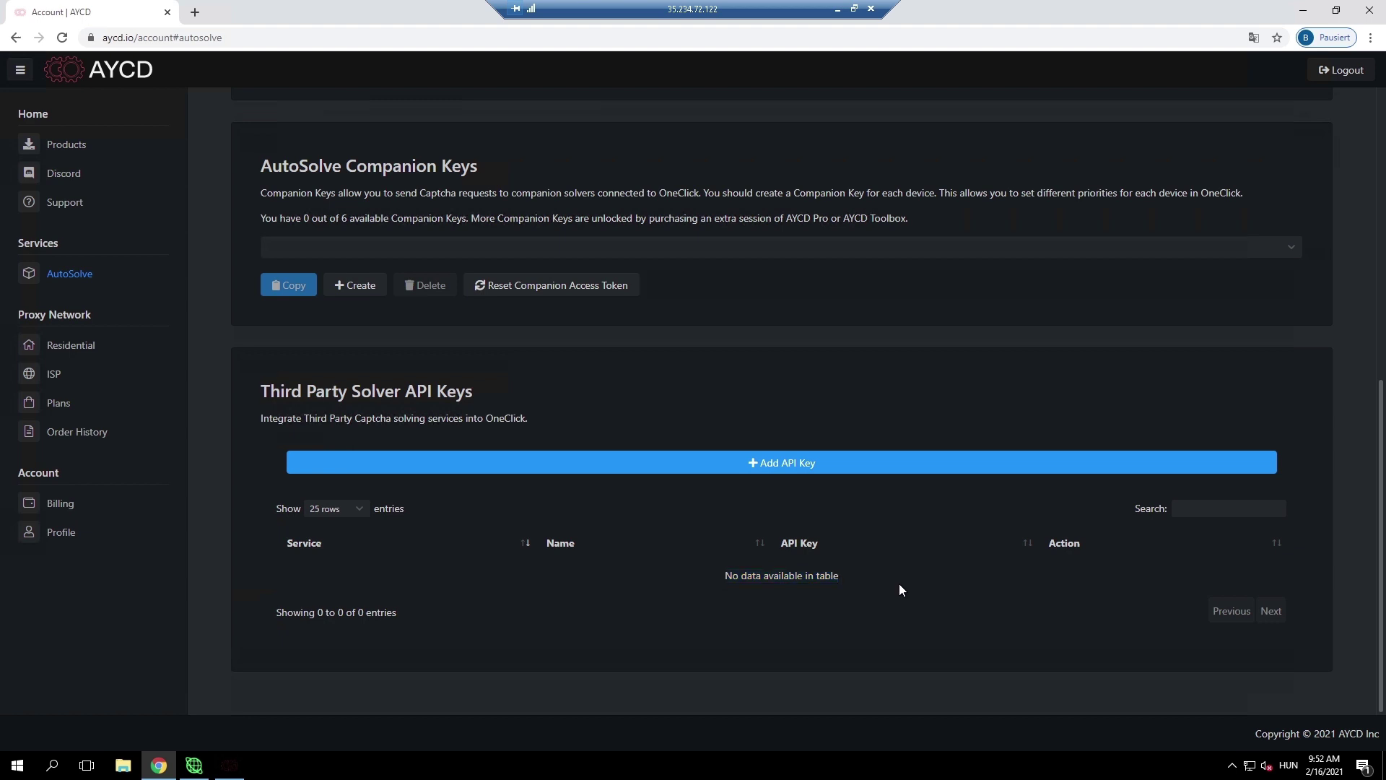
# Step: Add and save a 2Captcha service key nicknamed '2Captcha' using the pasted API key
pyautogui.click(812, 473)
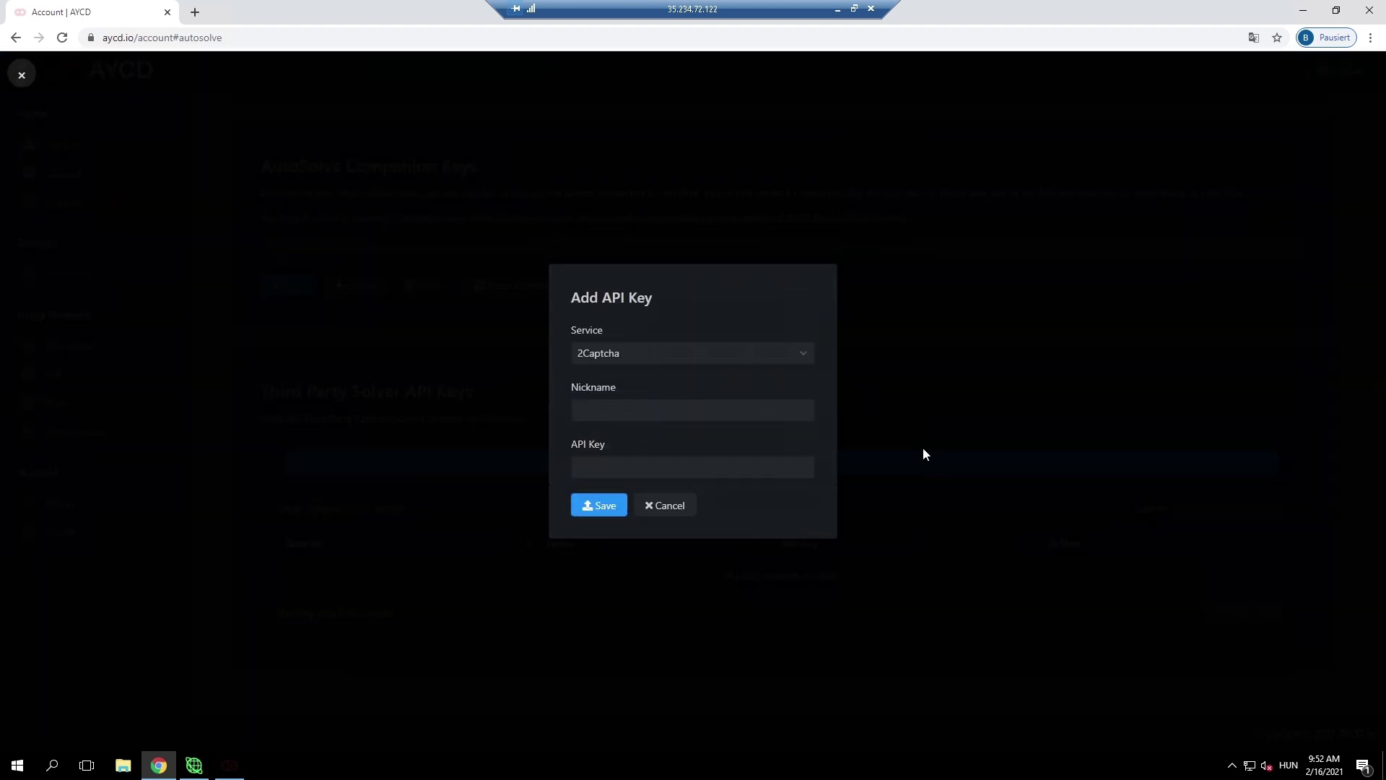
pyautogui.click(764, 365)
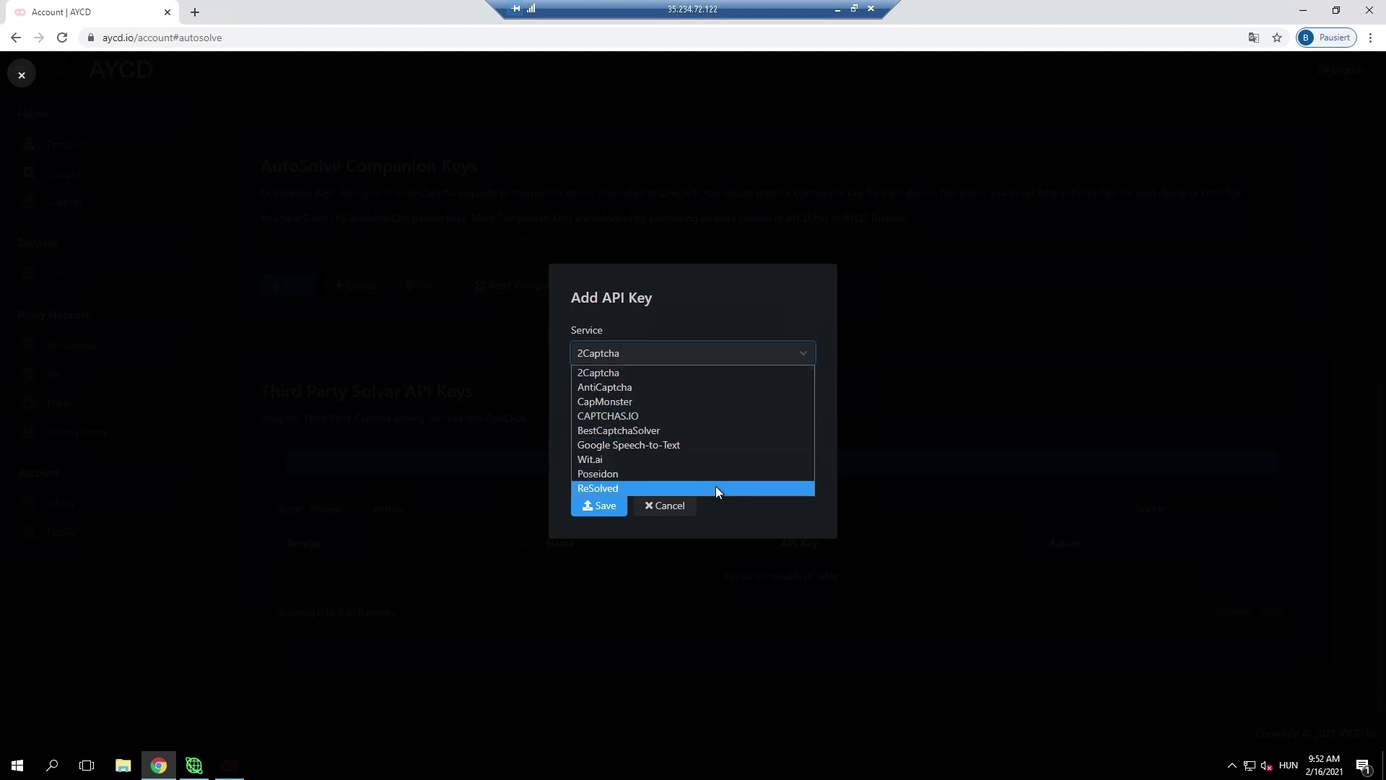
pyautogui.click(706, 372)
pyautogui.click(641, 413)
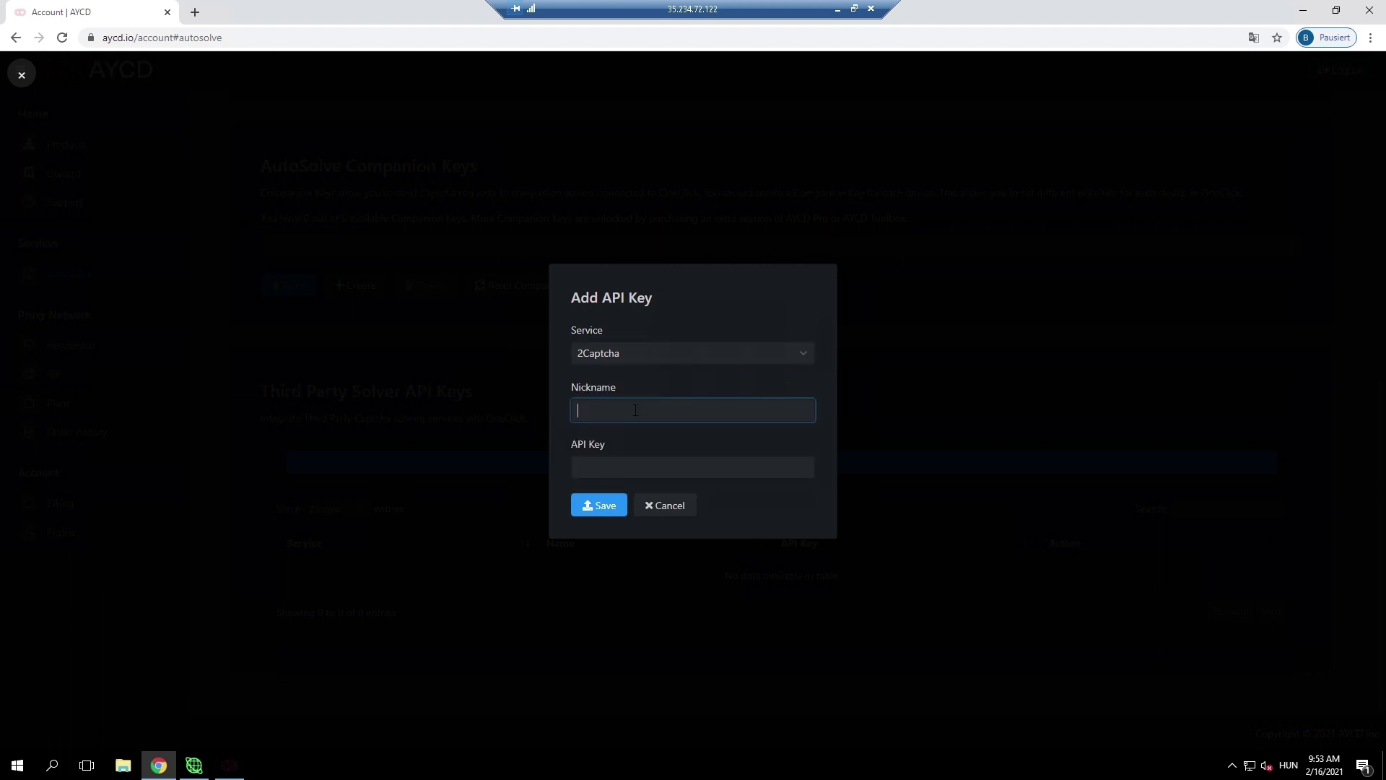
pyautogui.write('"Captcha')
pyautogui.press('BackSpace')
pyautogui.write('2')
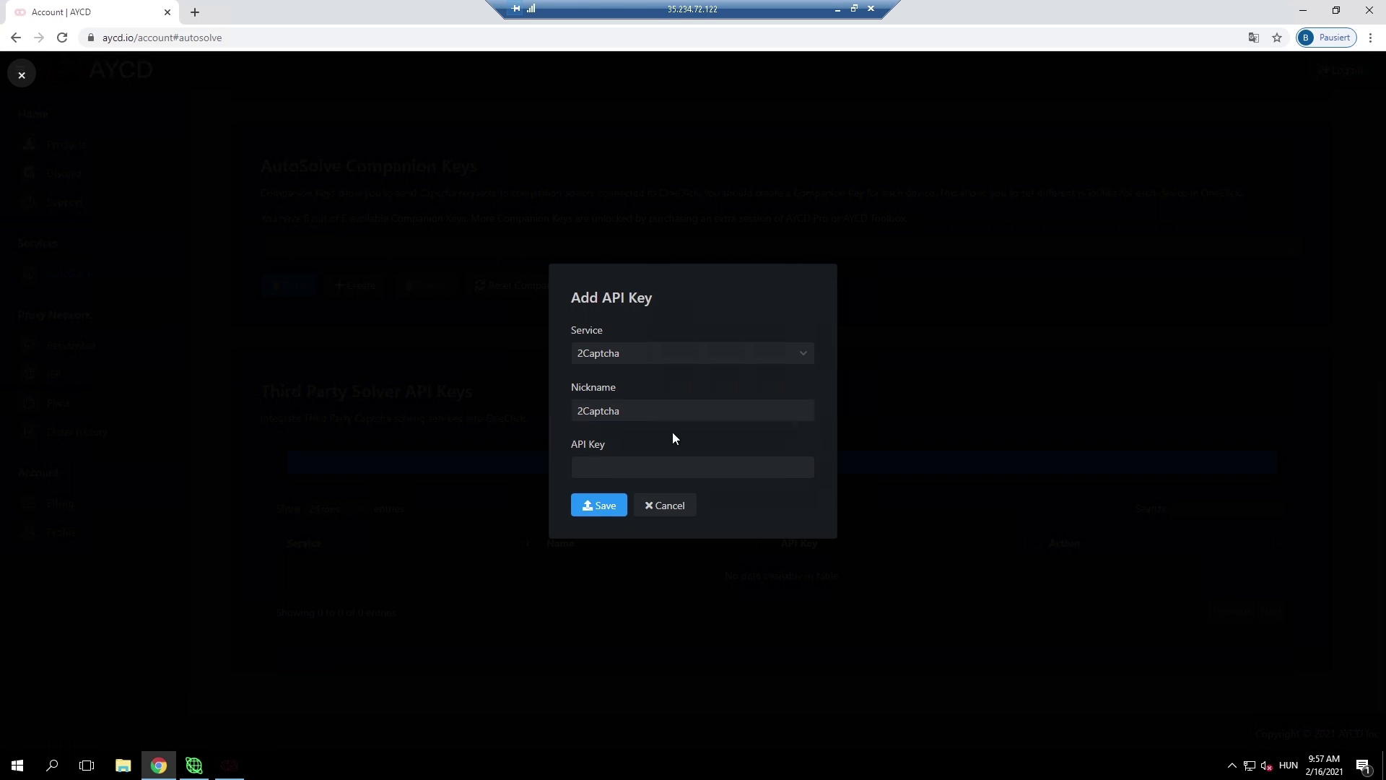
pyautogui.click(673, 466)
pyautogui.hotkey('ctrl', 'v')
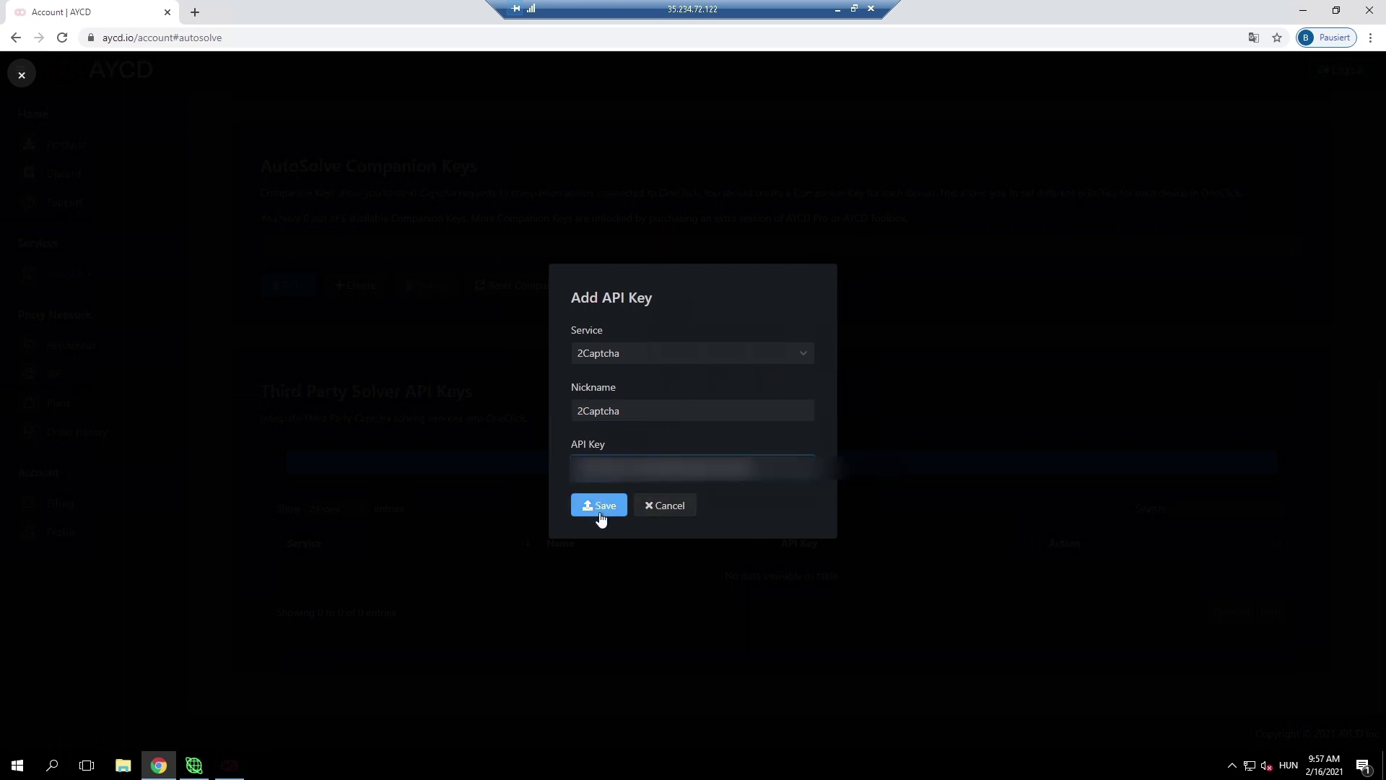
pyautogui.click(604, 505)
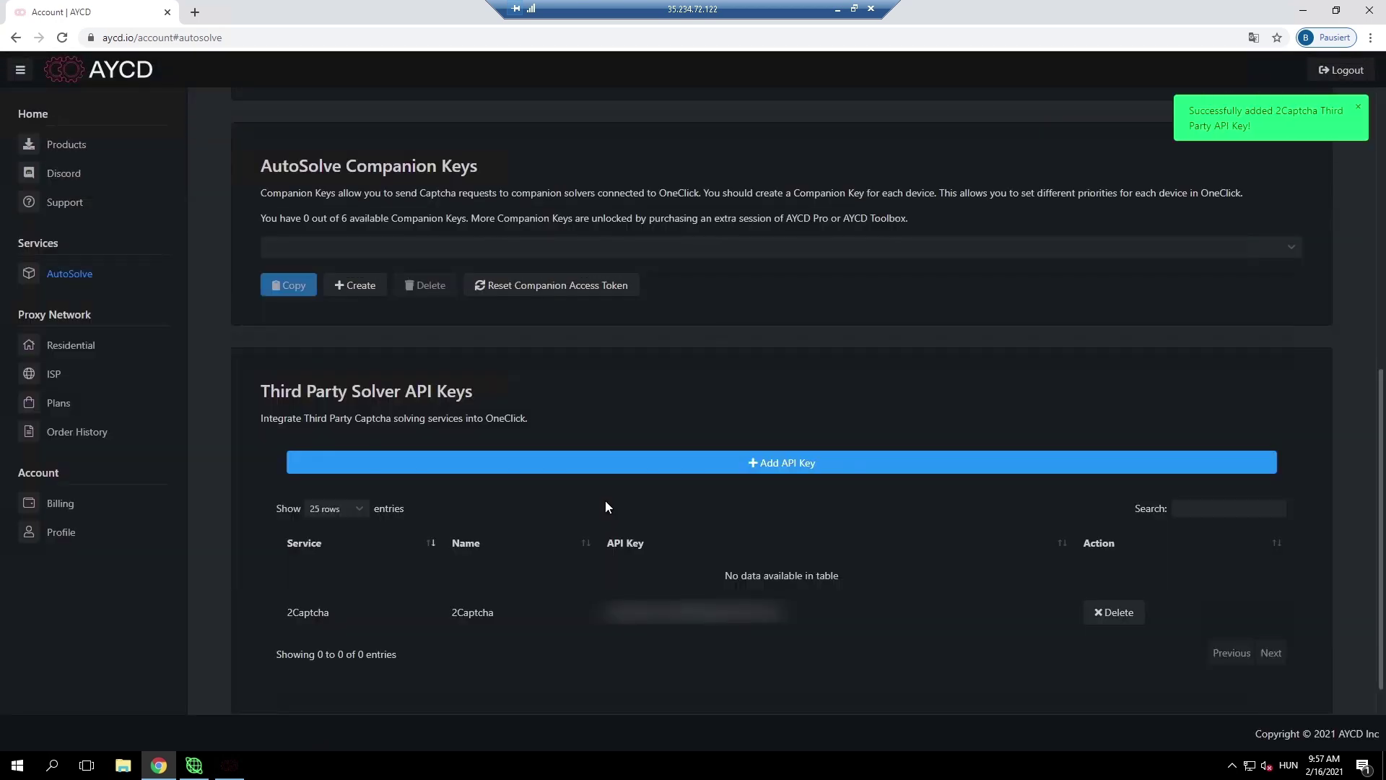
pyautogui.click(230, 765)
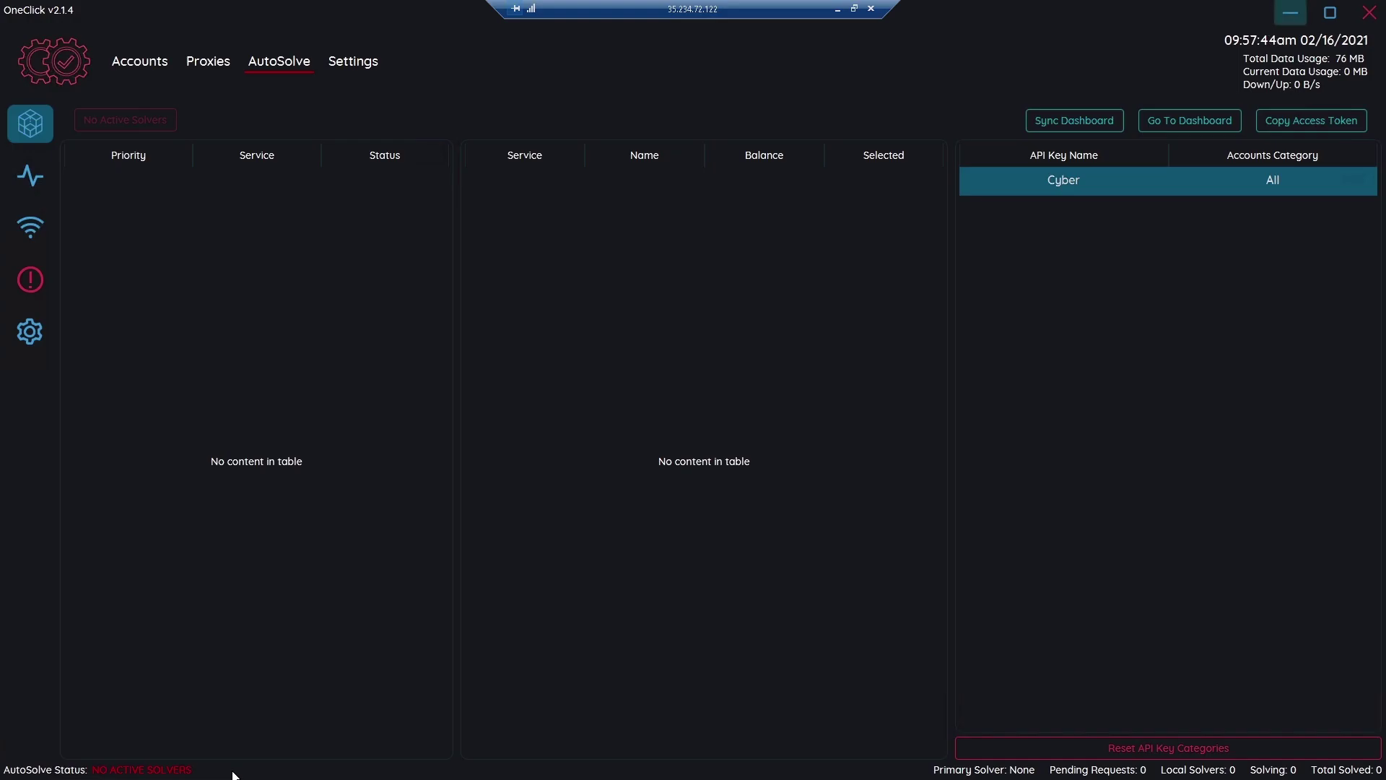
# Step: Sync OneClick with the dashboard and select the 2Captcha key showing a $2.43 balance
pyautogui.click(1093, 119)
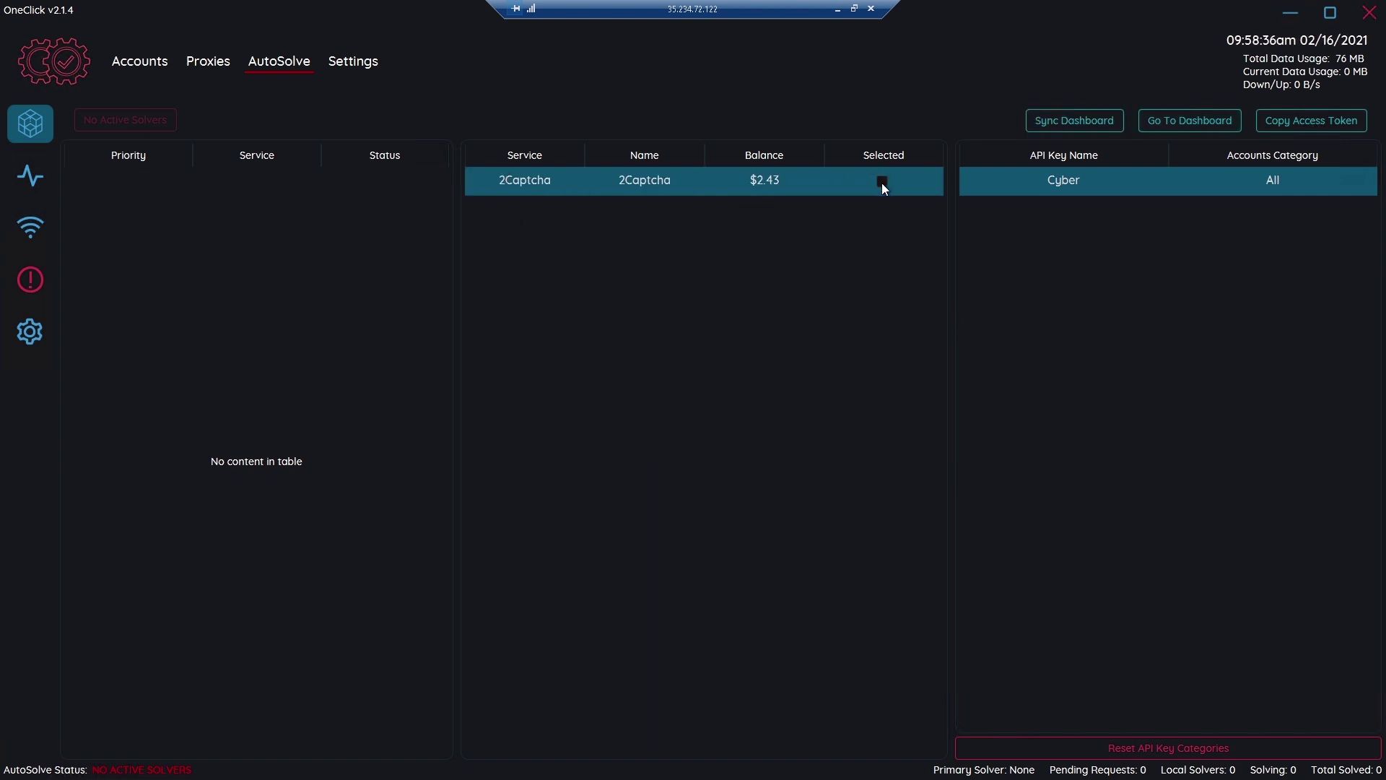
pyautogui.click(881, 182)
pyautogui.click(150, 67)
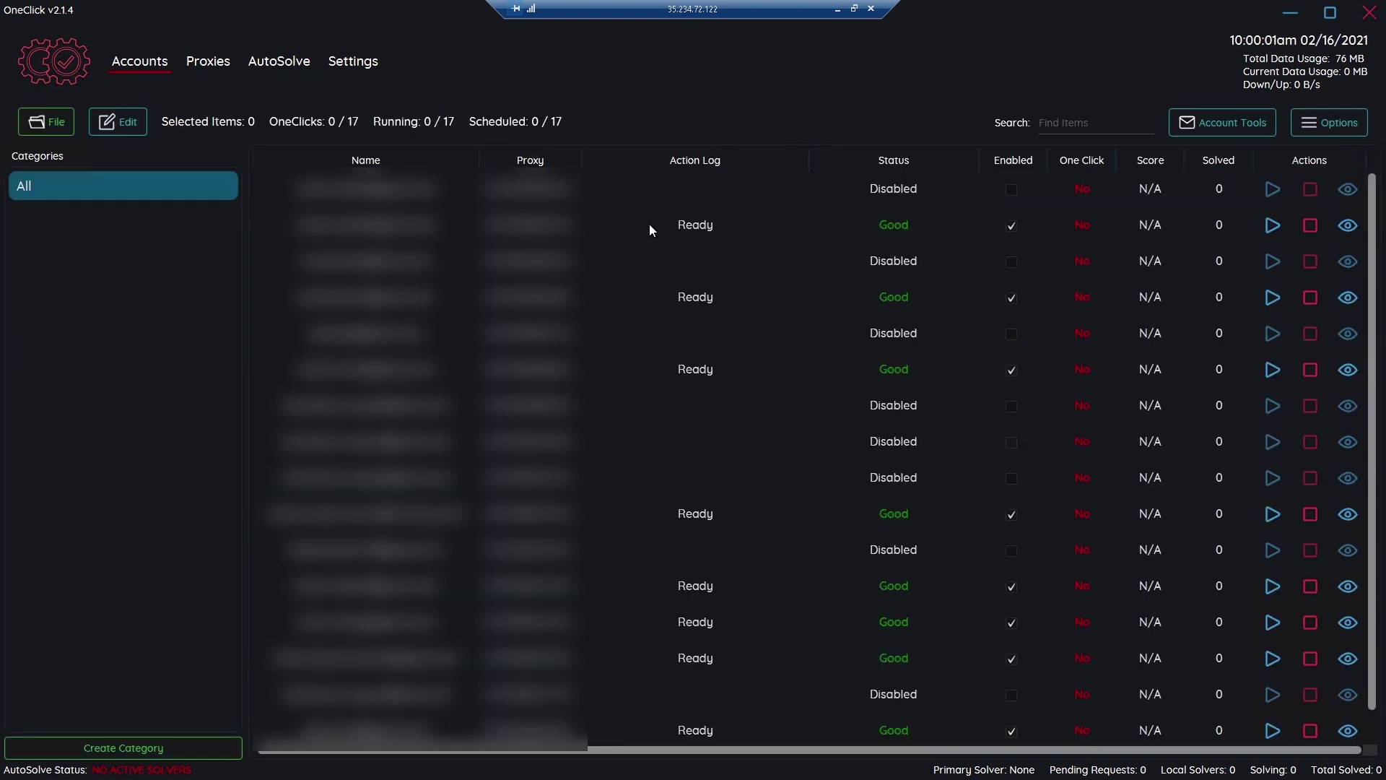
# Step: Start AutoSolve on the second account as a Normal Solver
pyautogui.rightClick(649, 224)
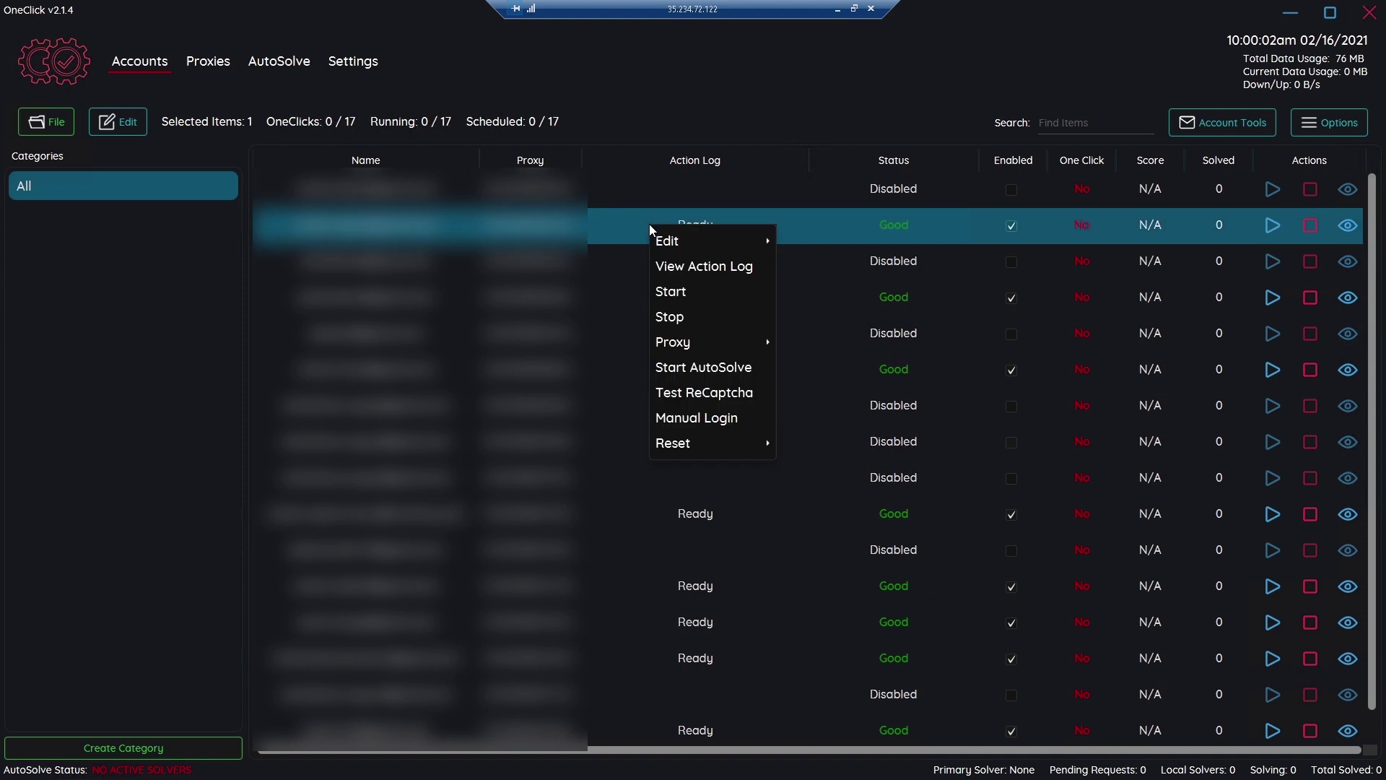
pyautogui.click(682, 374)
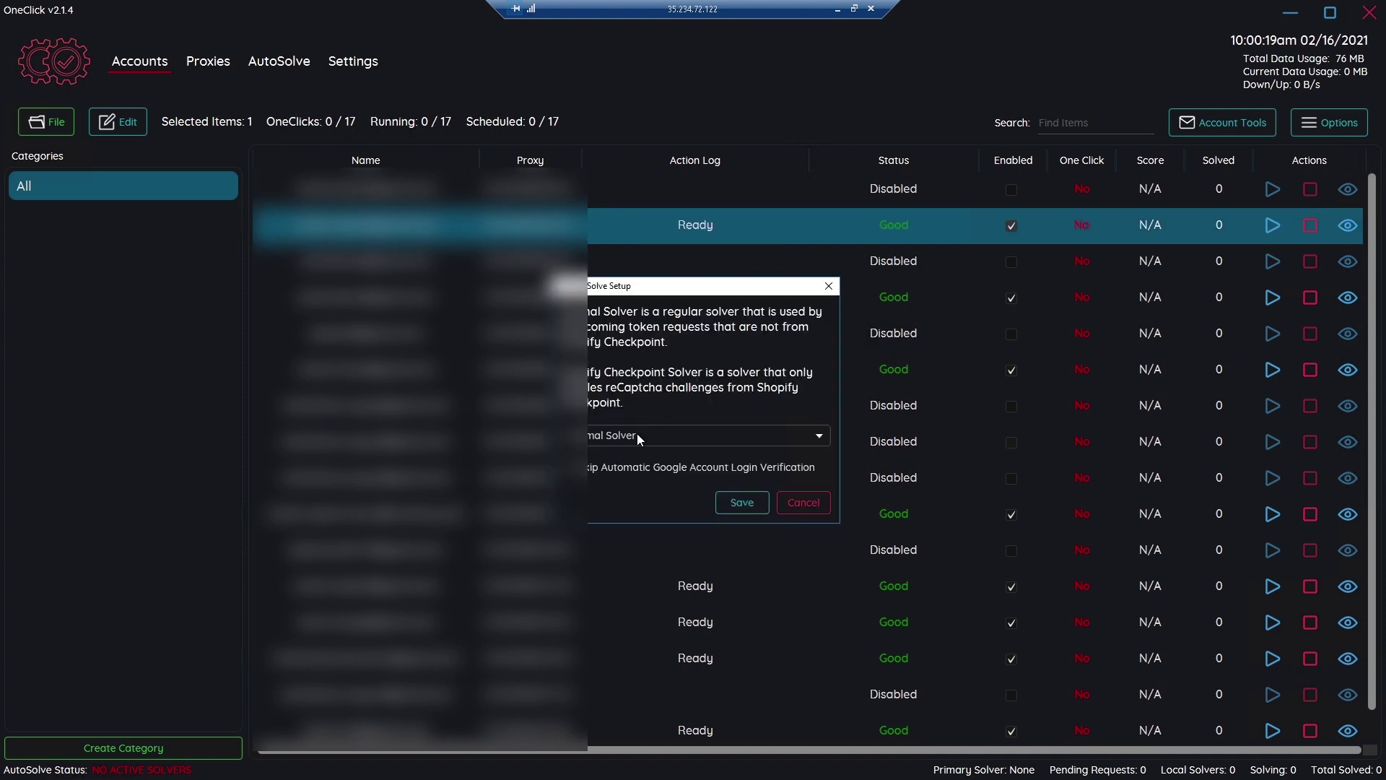
pyautogui.click(637, 434)
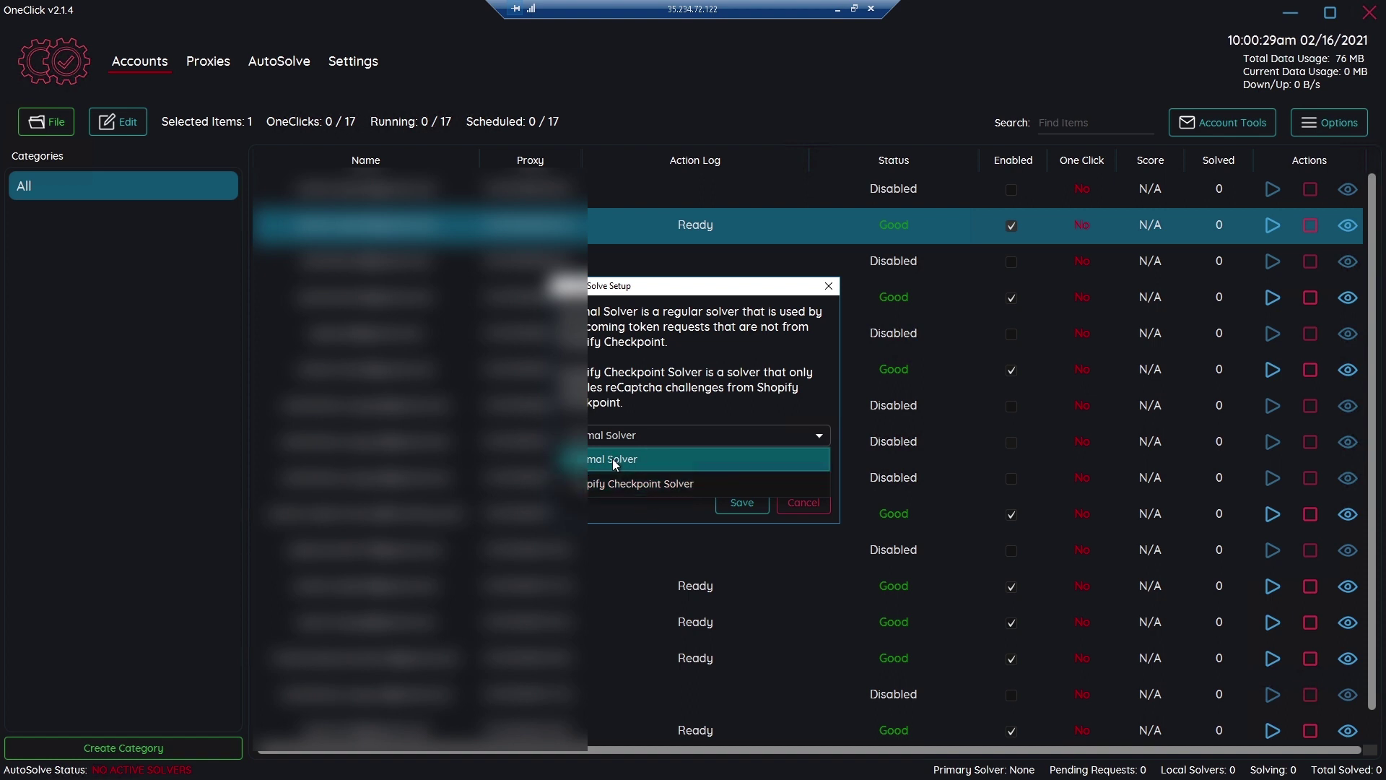
pyautogui.click(614, 462)
pyautogui.click(735, 508)
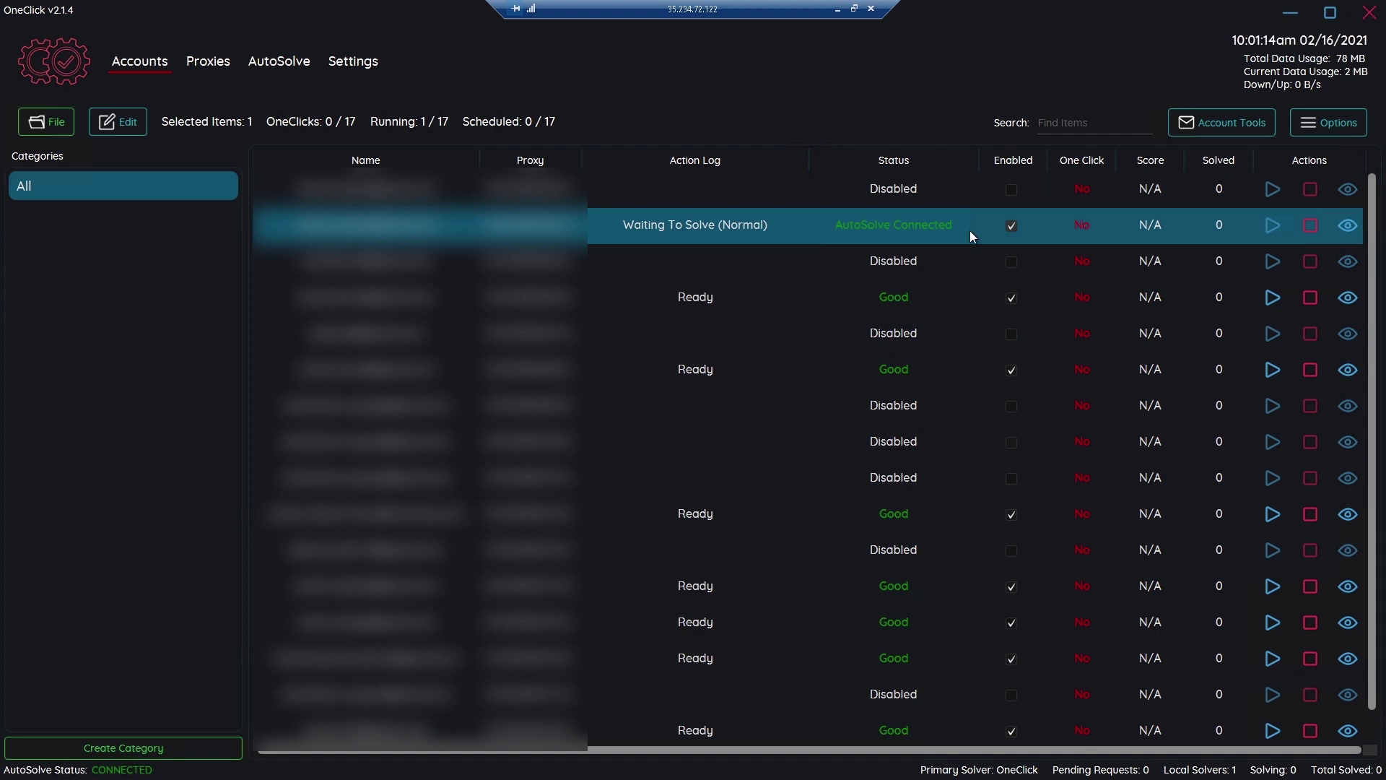
# Step: Select the 2Captcha key and move it above OneClick to priority 1
pyautogui.click(271, 70)
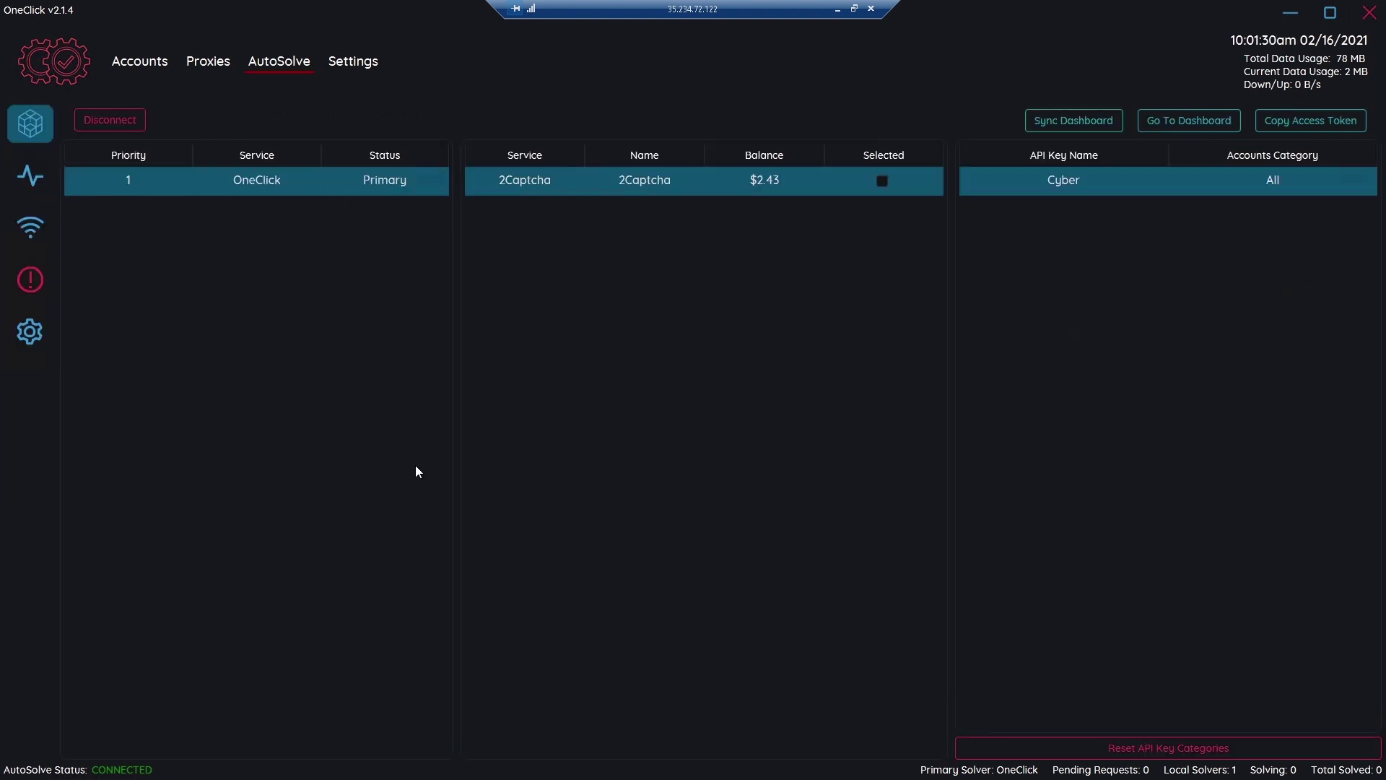
pyautogui.click(883, 182)
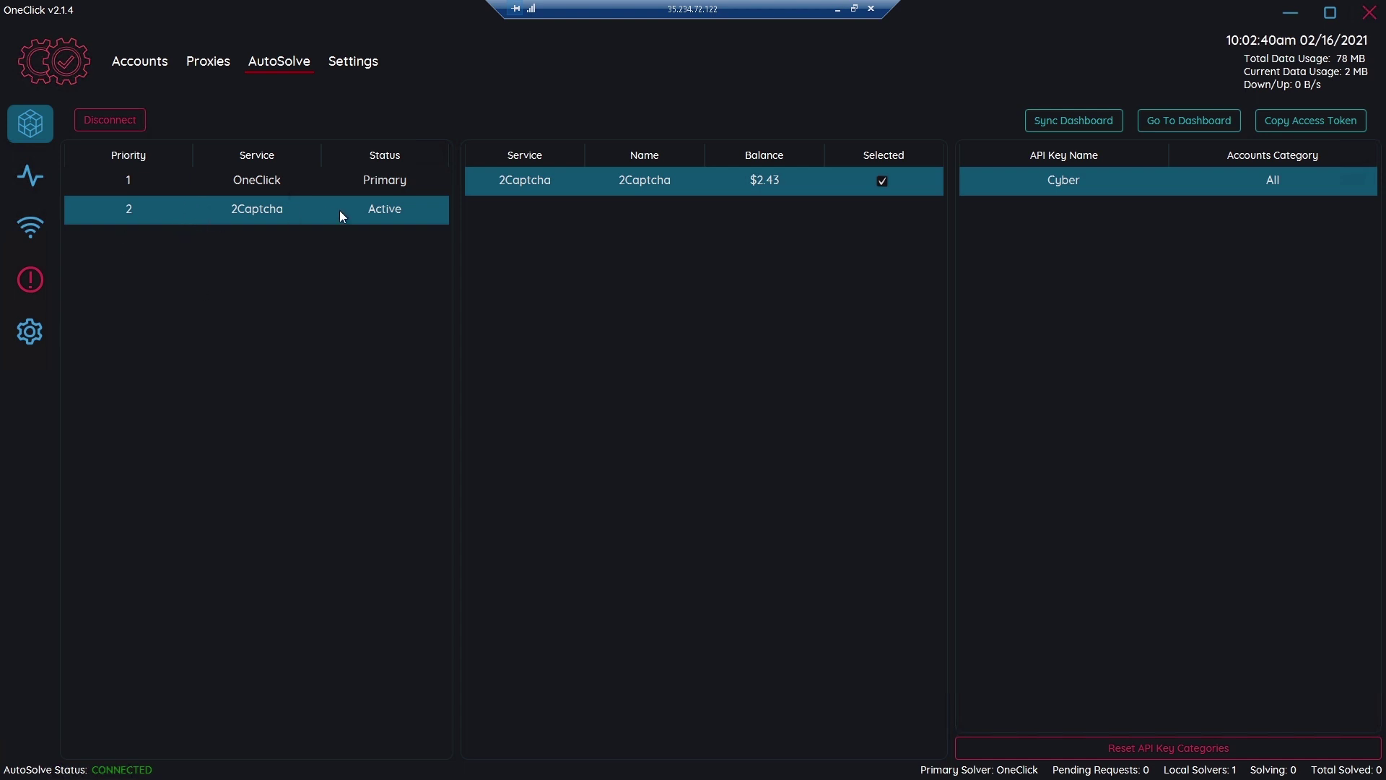
pyautogui.moveTo(328, 210); pyautogui.dragTo(333, 168)
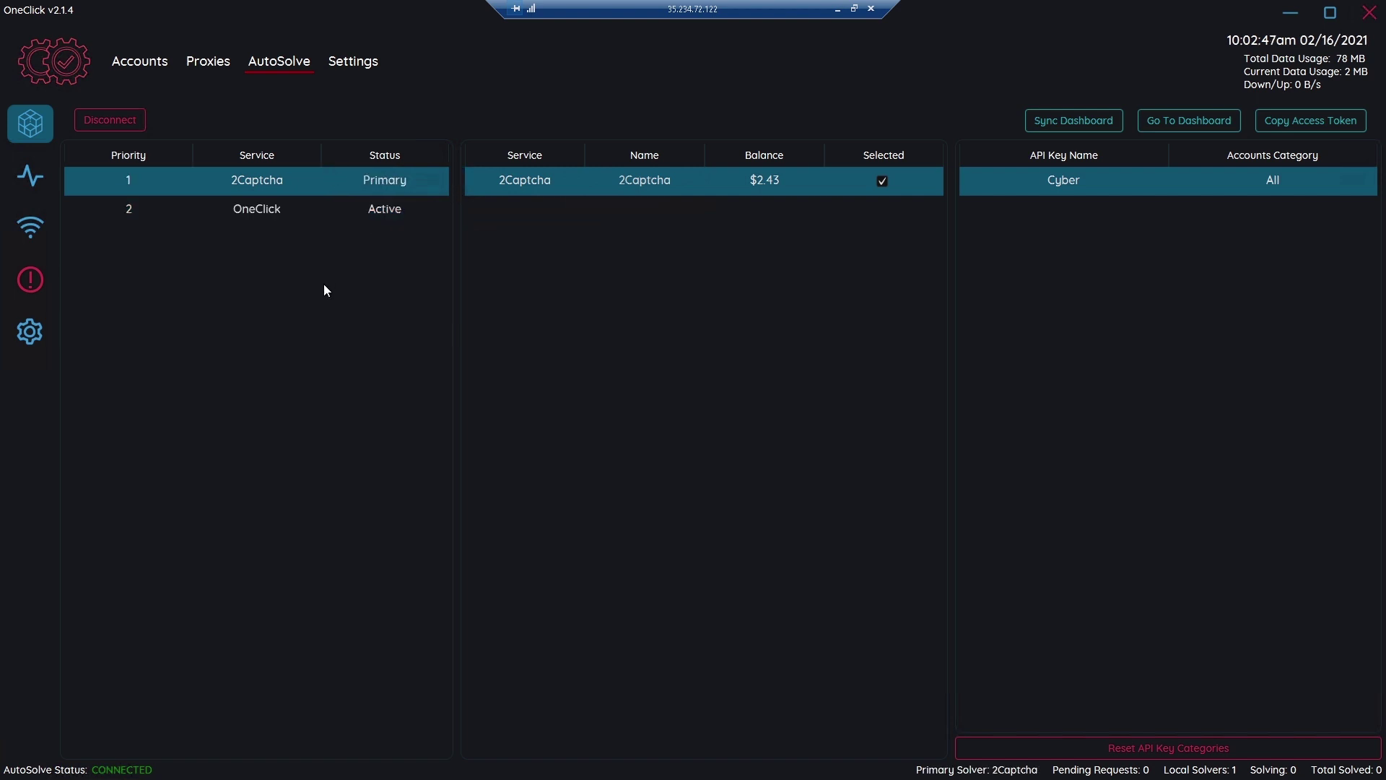